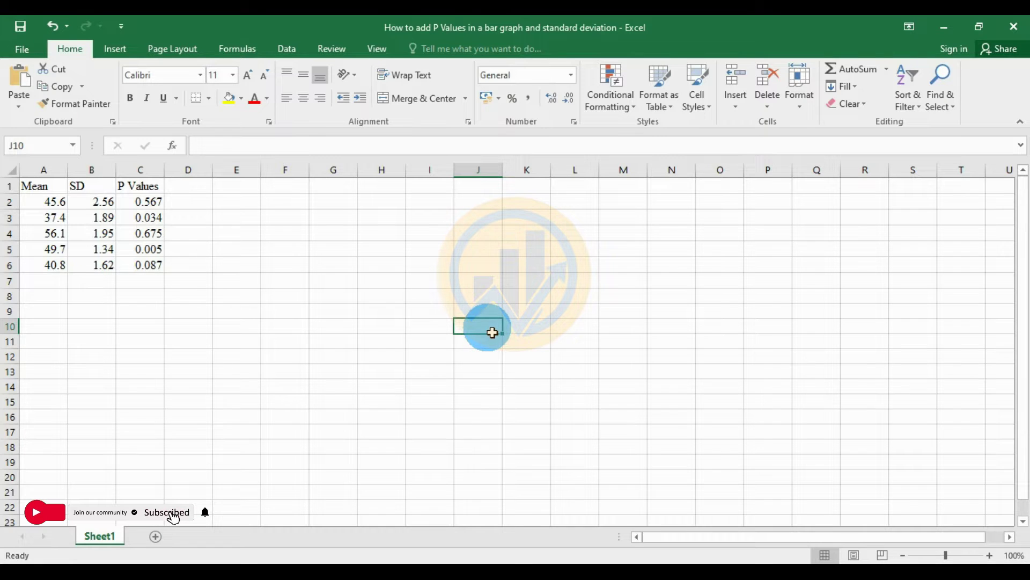
drag(39, 188, 54, 264)
drag(97, 192, 92, 267)
drag(143, 193, 145, 267)
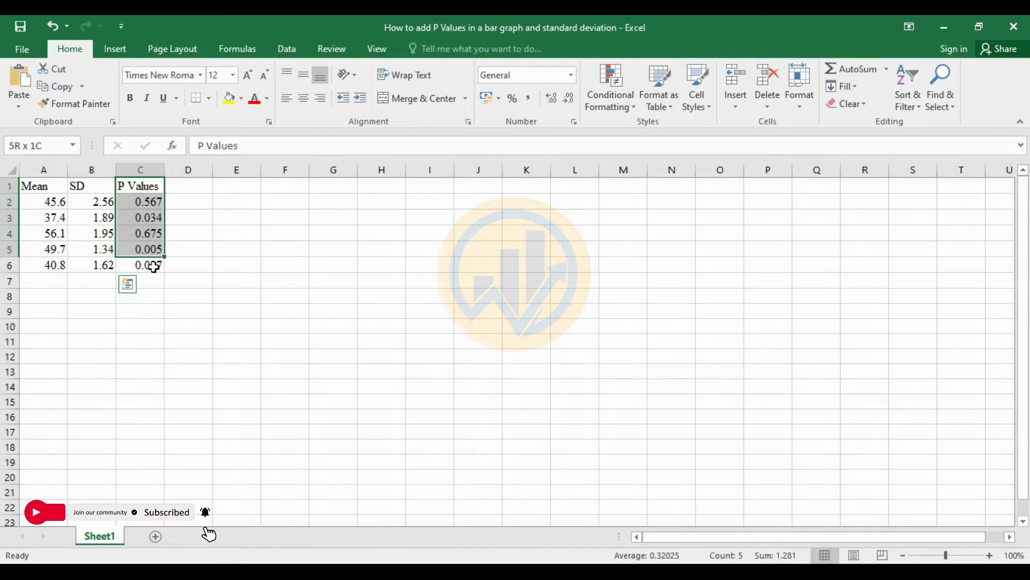
click(333, 283)
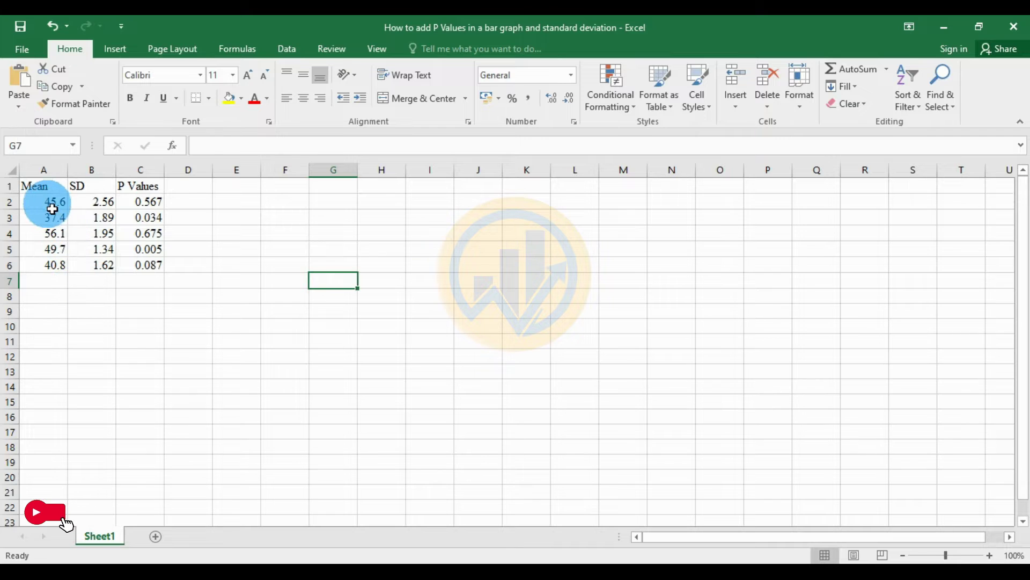
Insert a 2-D clustered column chart from the mean values in A2:A6.
drag(49, 203, 51, 267)
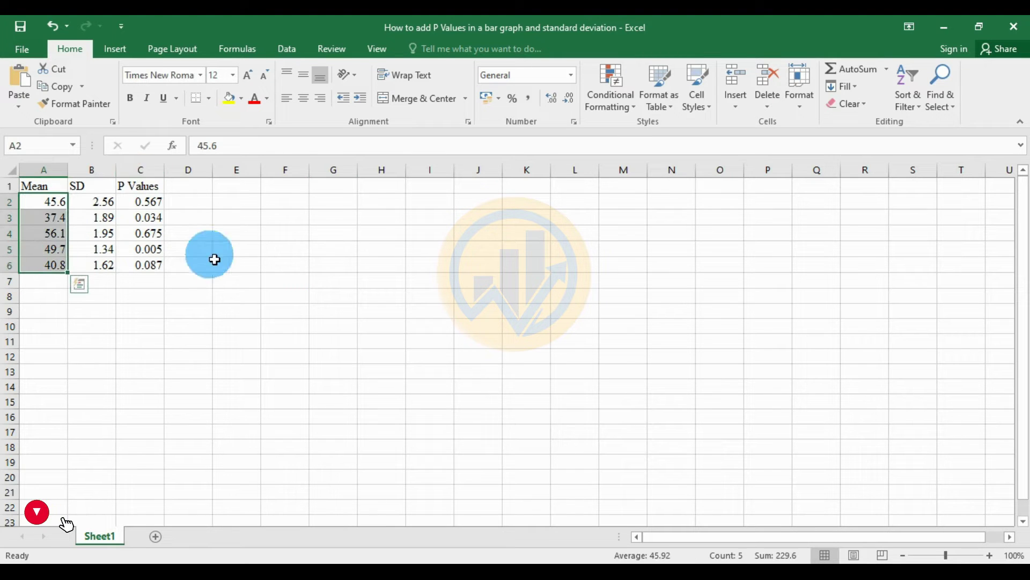
click(115, 50)
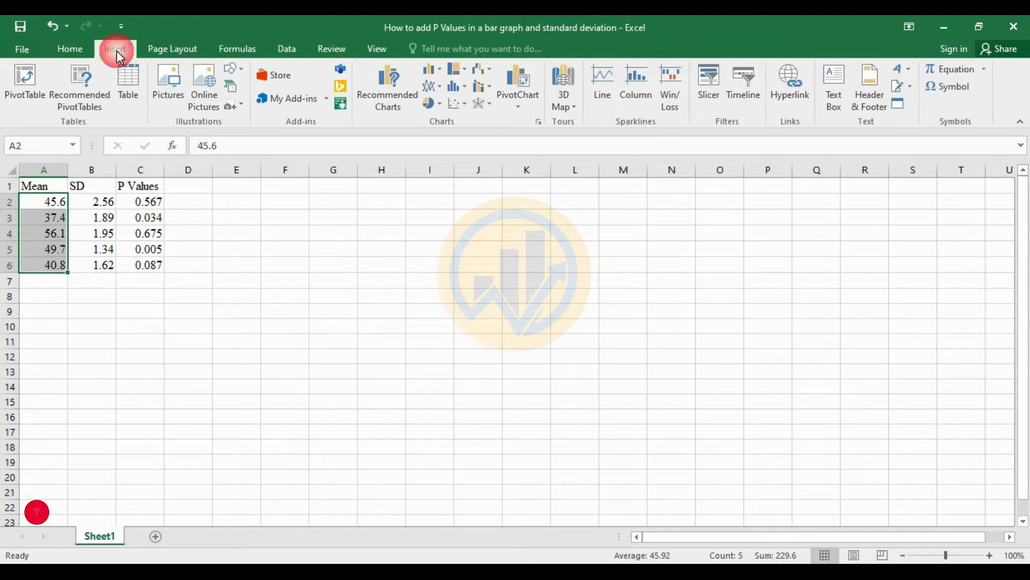
click(437, 70)
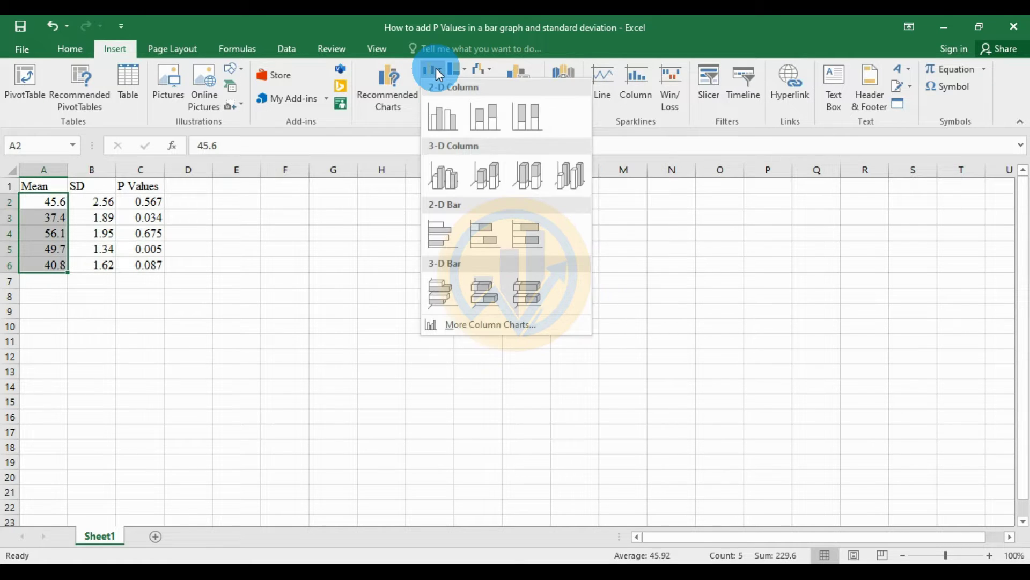
click(447, 125)
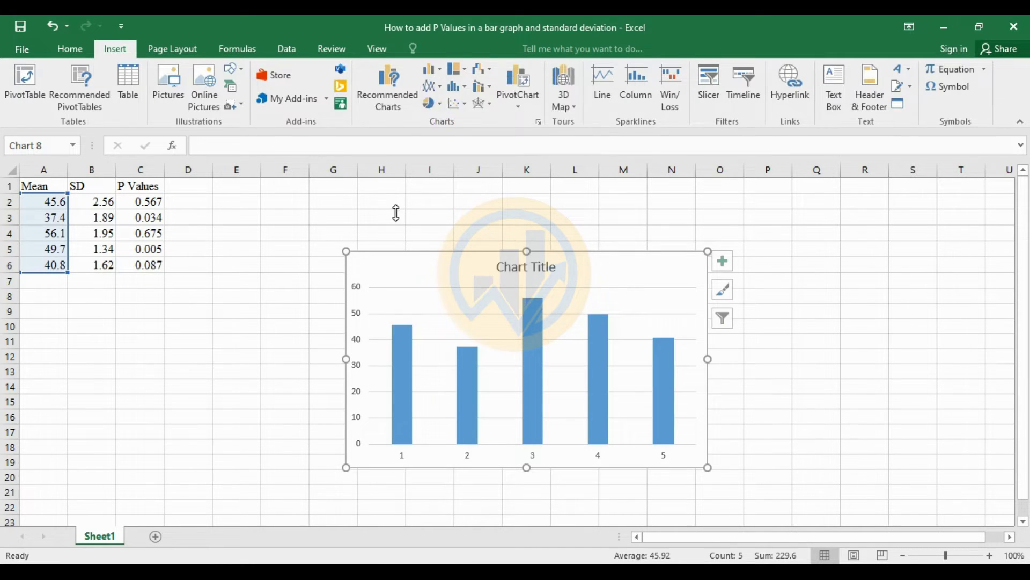
Move the new chart up and closer to the data table, with its edge starting around column F.
click(603, 299)
drag(610, 277, 534, 255)
click(563, 290)
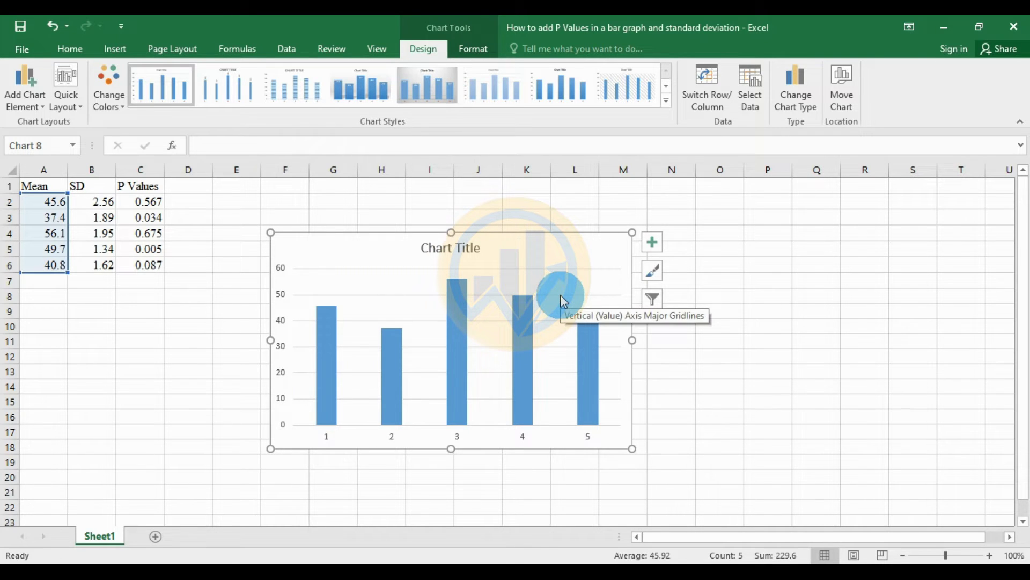
Remove the major gridlines, the chart title and the vertical axis from the chart.
click(562, 298)
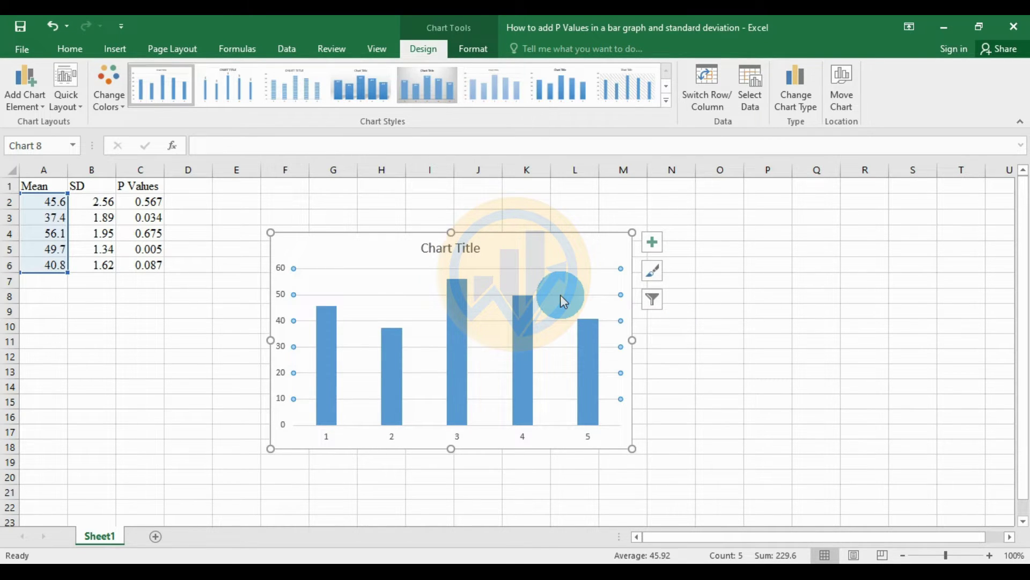
click(562, 298)
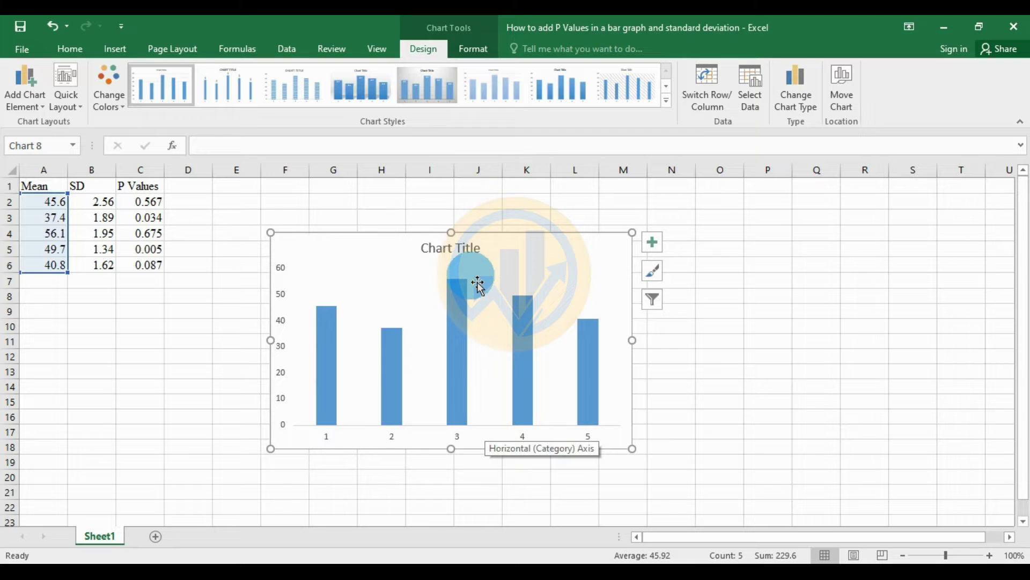
click(472, 251)
key(Delete)
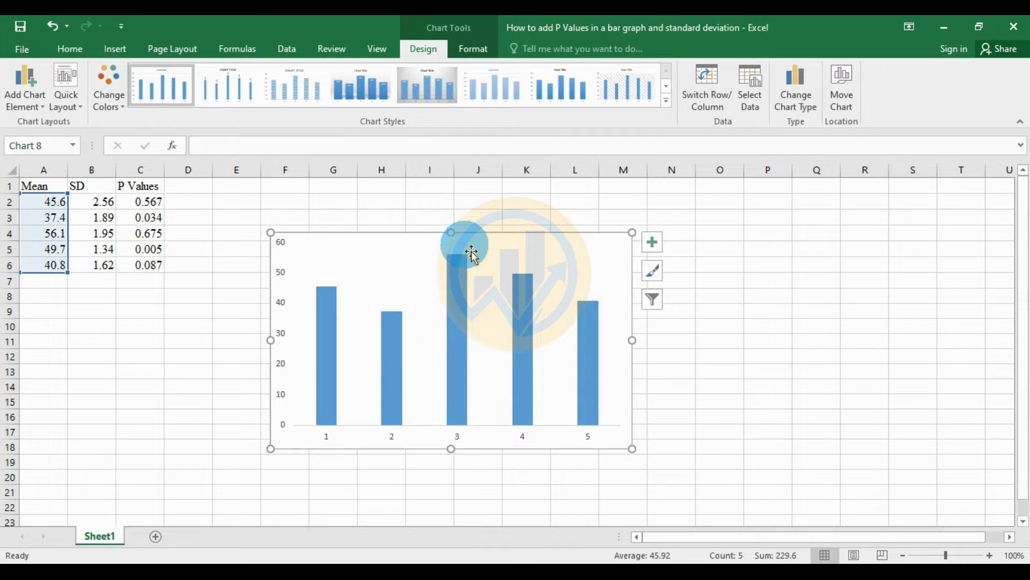
click(281, 303)
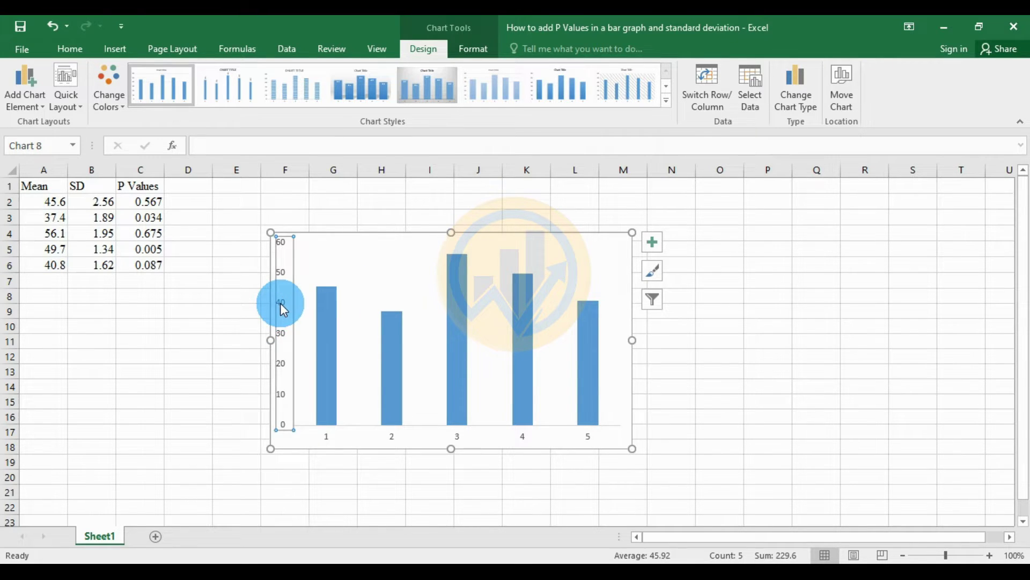
key(Delete)
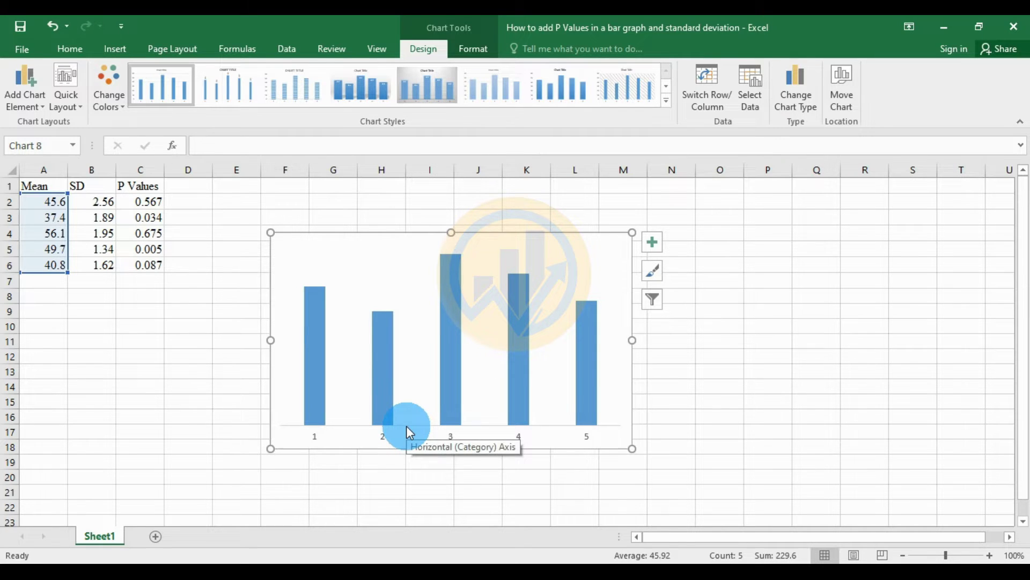
Format the horizontal axis line as a solid black line 1.5 pt wide.
click(407, 426)
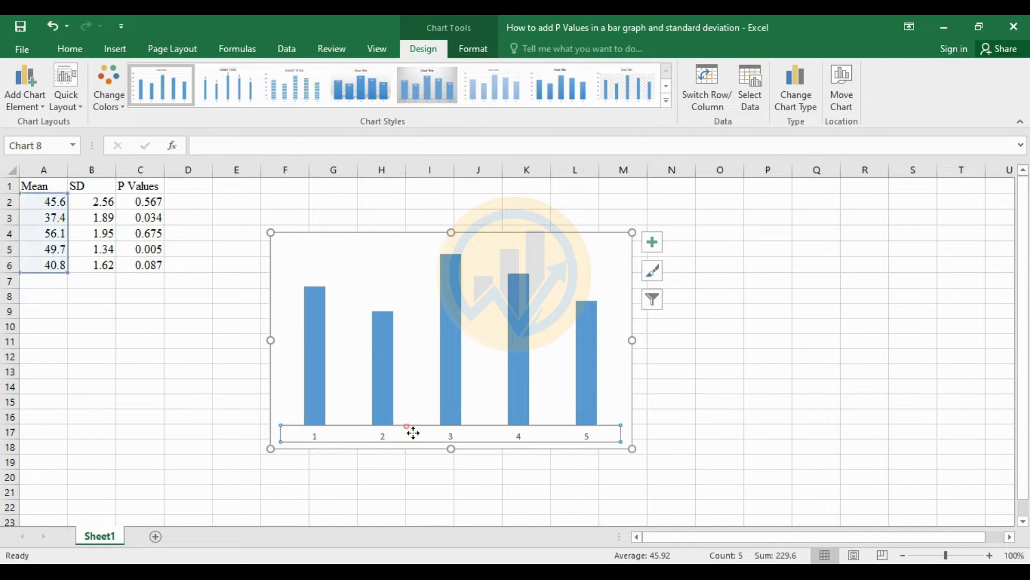
click(470, 51)
click(42, 88)
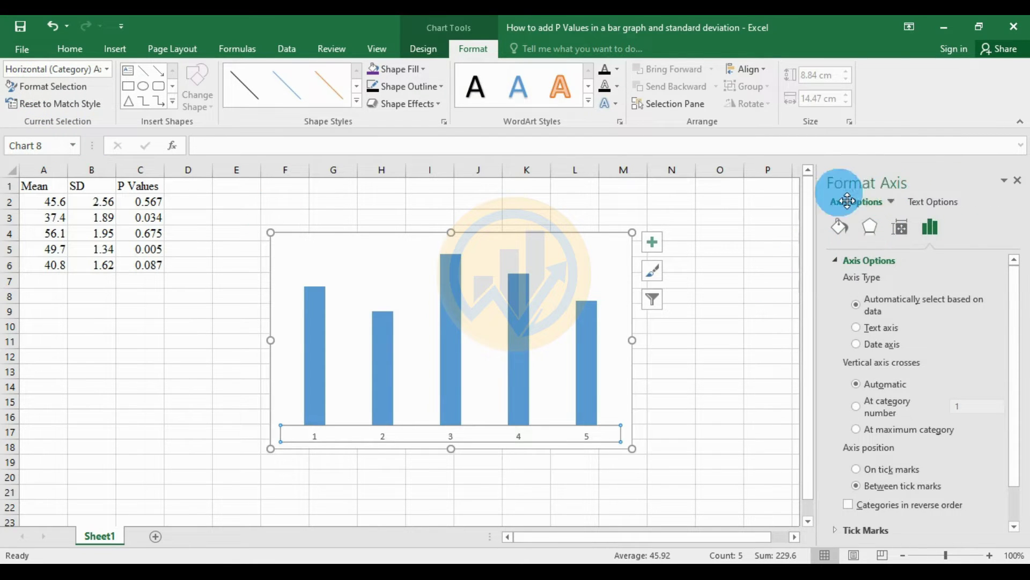
click(838, 231)
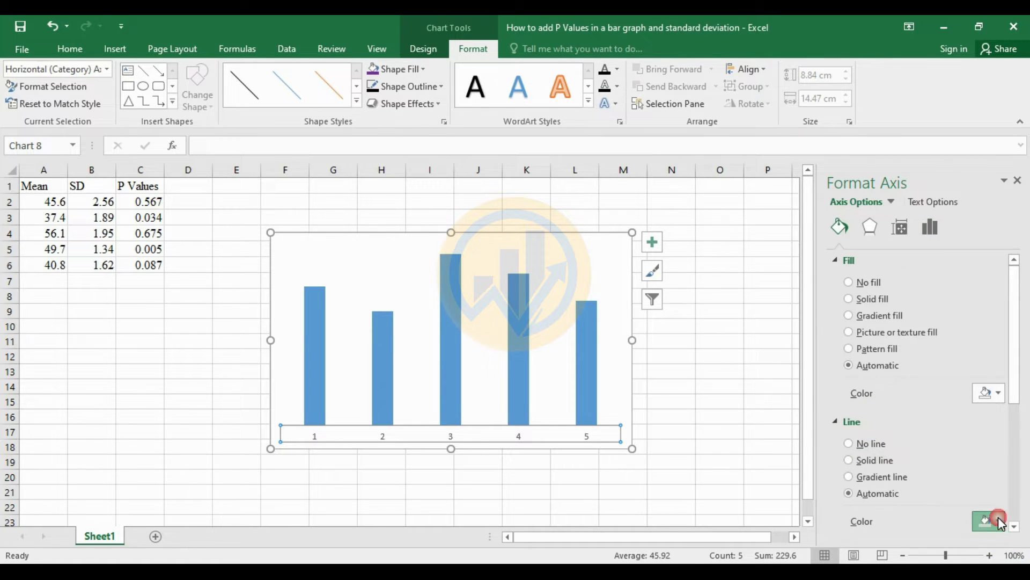
click(998, 518)
click(919, 406)
scroll(934, 483, down, 3)
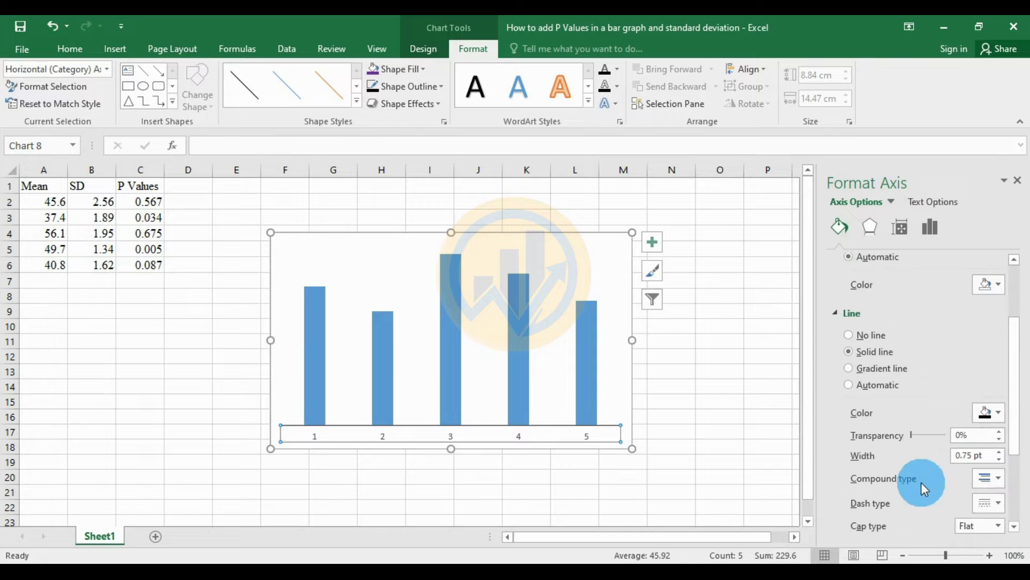
click(1002, 453)
click(1002, 453)
click(1001, 453)
click(638, 488)
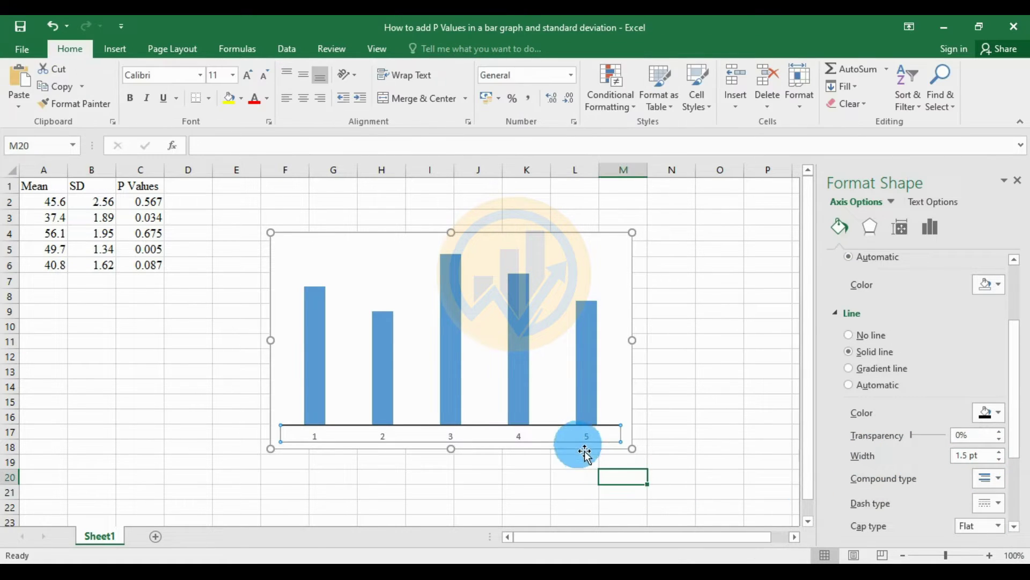
Format the horizontal axis labels as Times New Roman, size 12, black and bold.
click(582, 439)
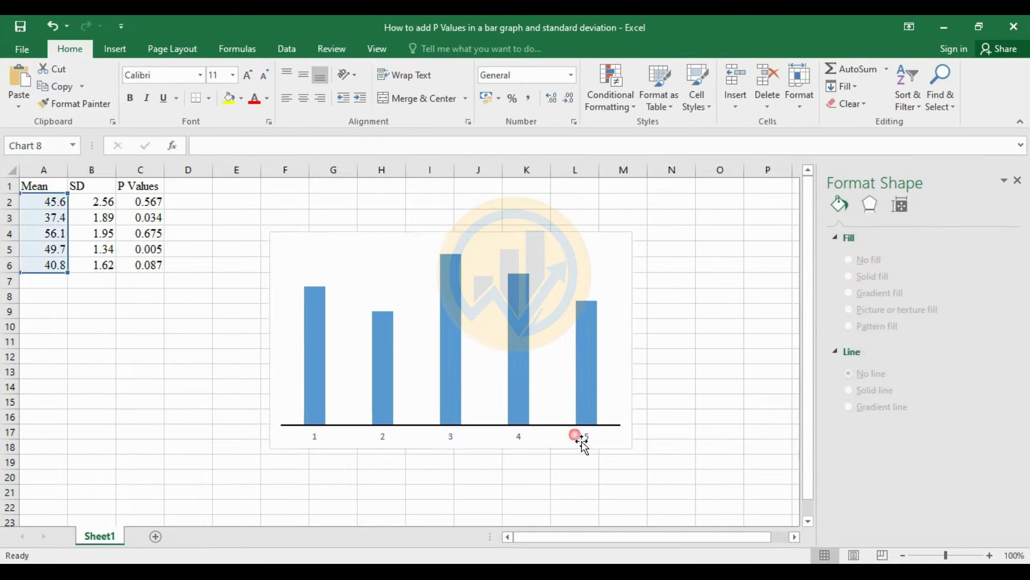
click(519, 440)
click(160, 100)
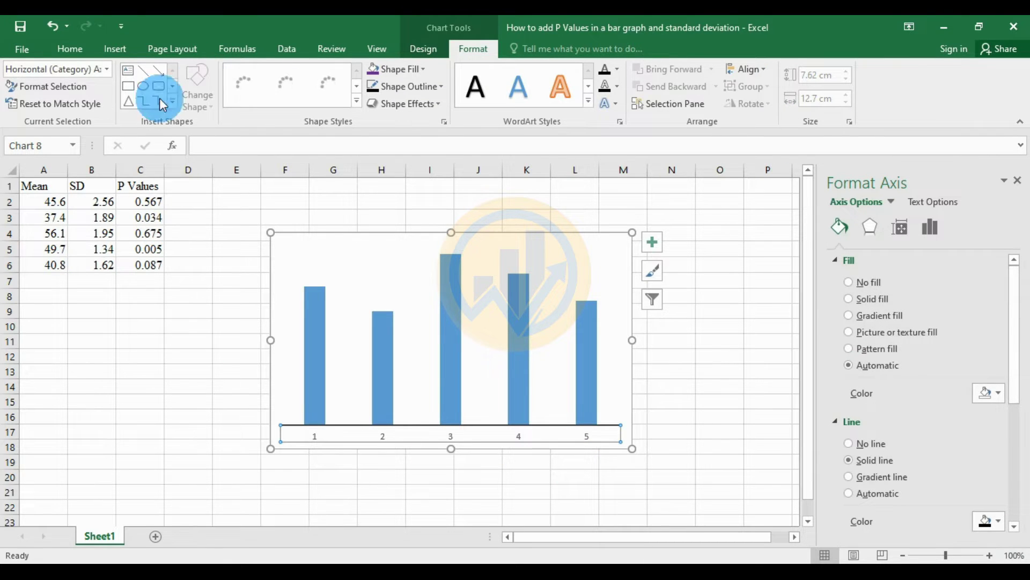
click(69, 47)
click(201, 75)
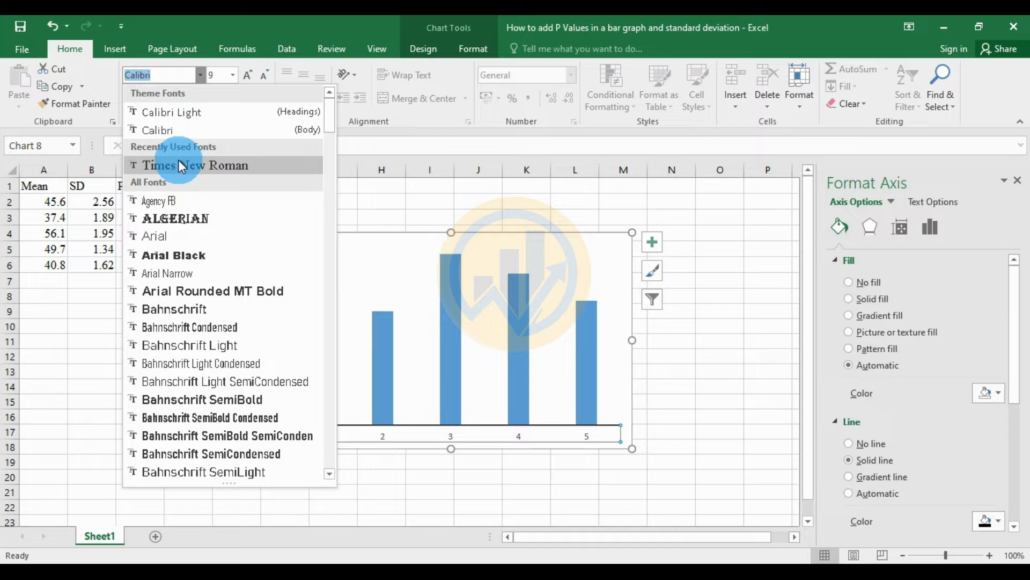
click(177, 165)
click(234, 75)
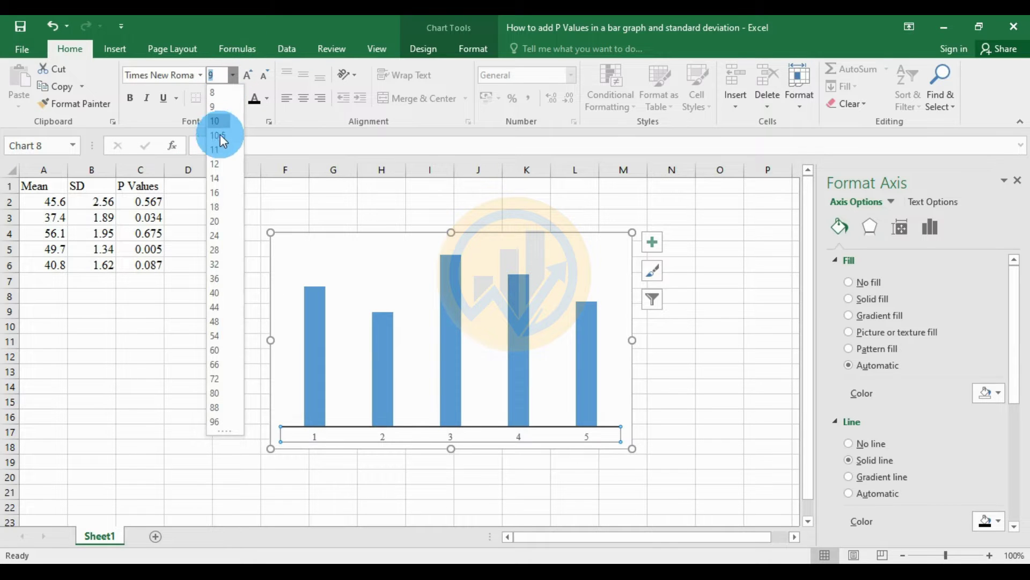
click(221, 164)
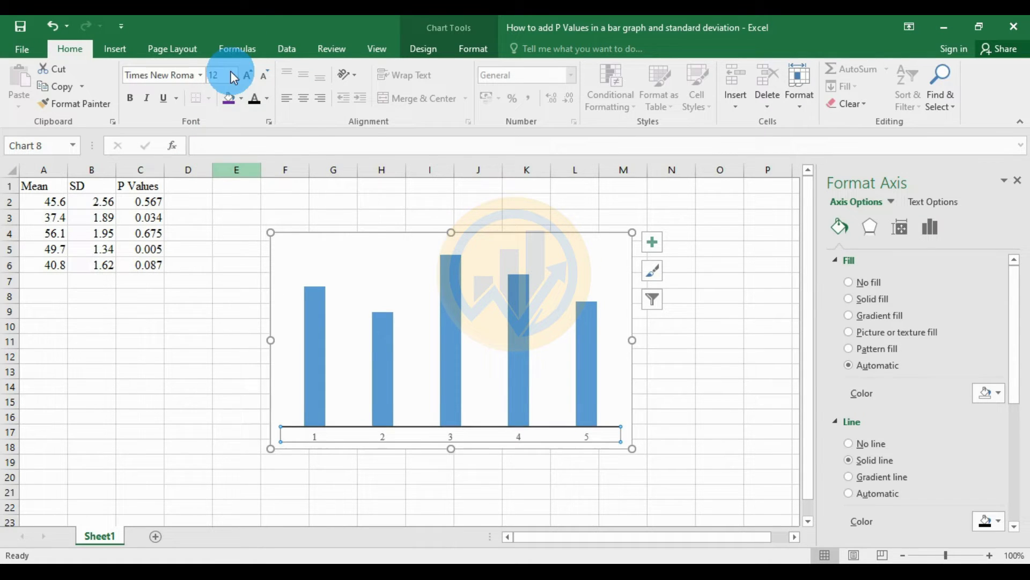
click(252, 102)
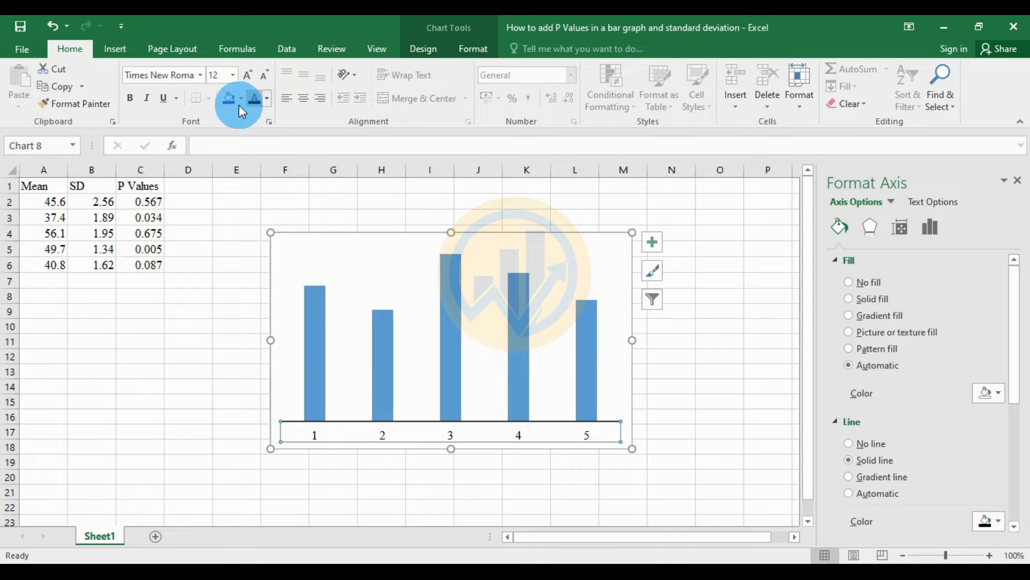
click(134, 103)
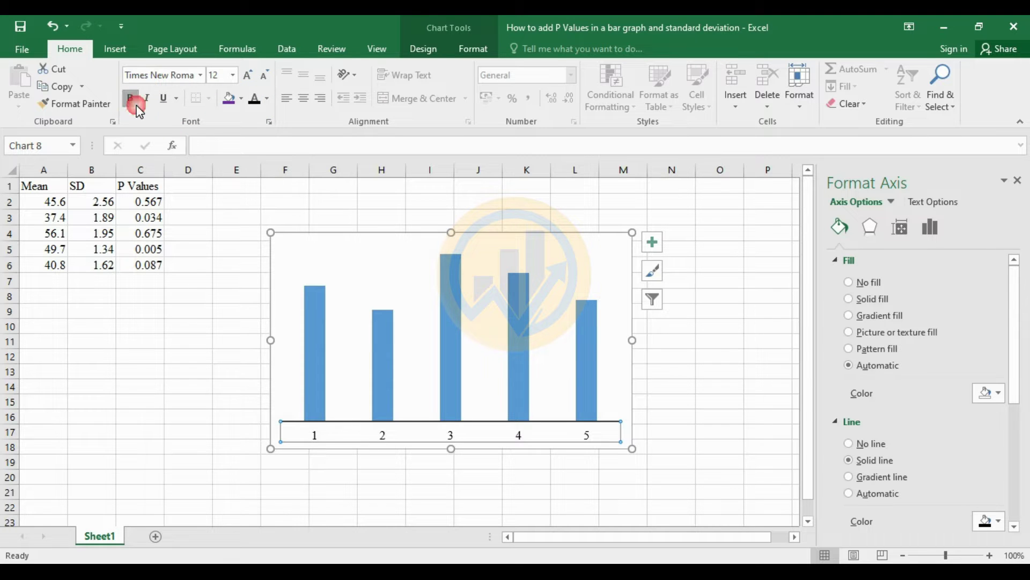
click(719, 419)
Apply the gold gradient theme shape style to all the bars in the series.
click(511, 332)
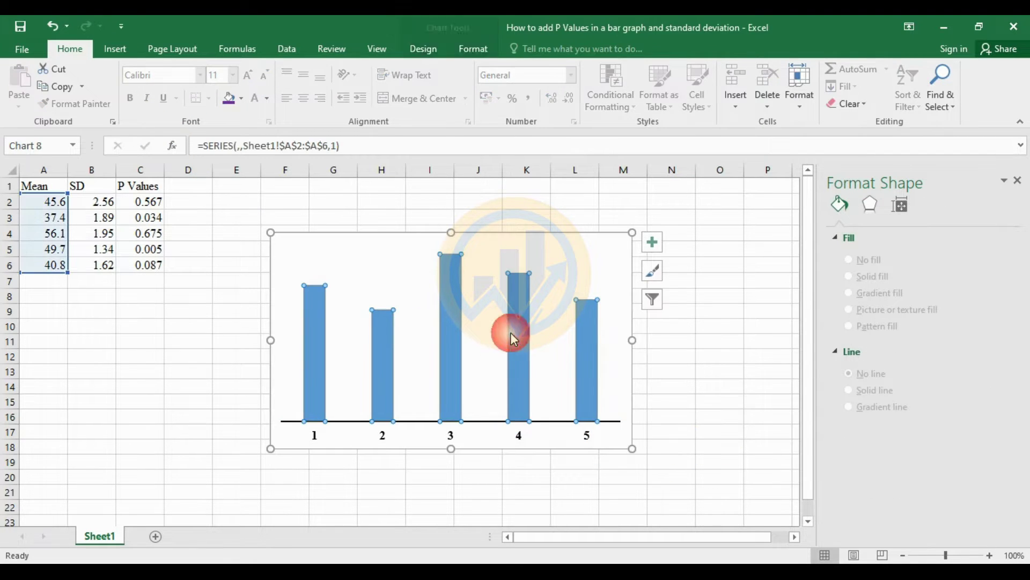
click(472, 48)
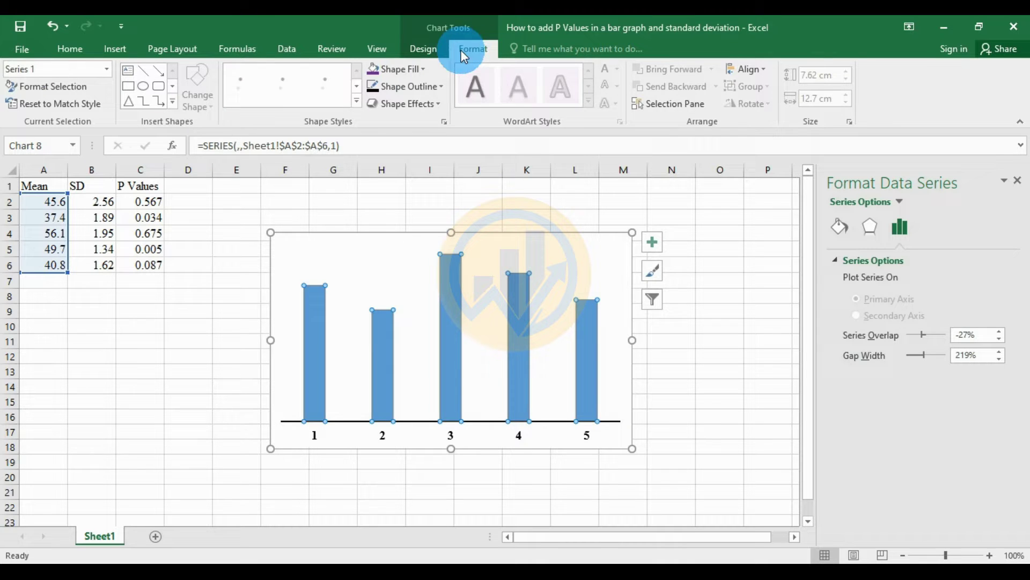
click(437, 48)
click(474, 48)
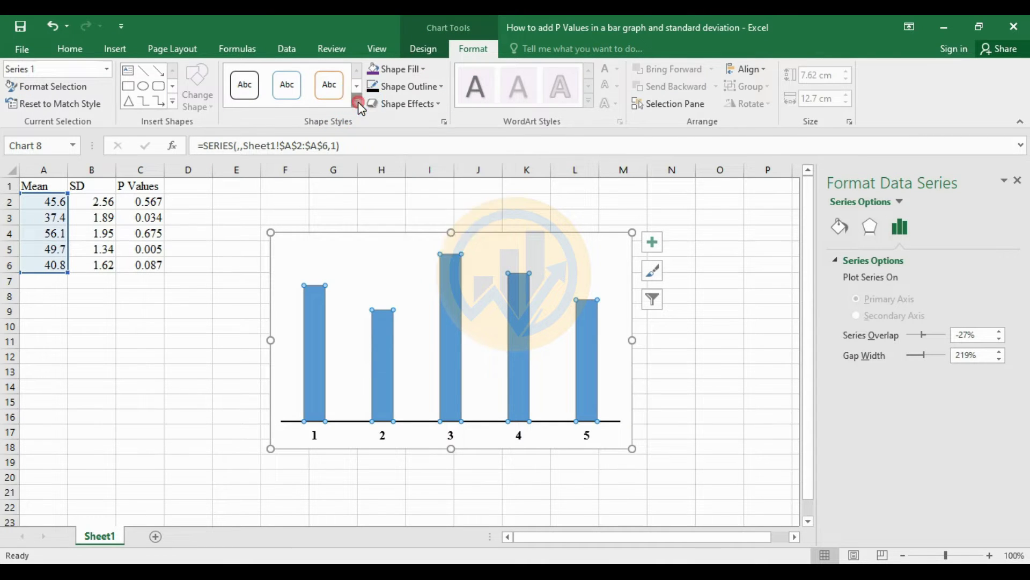
click(359, 101)
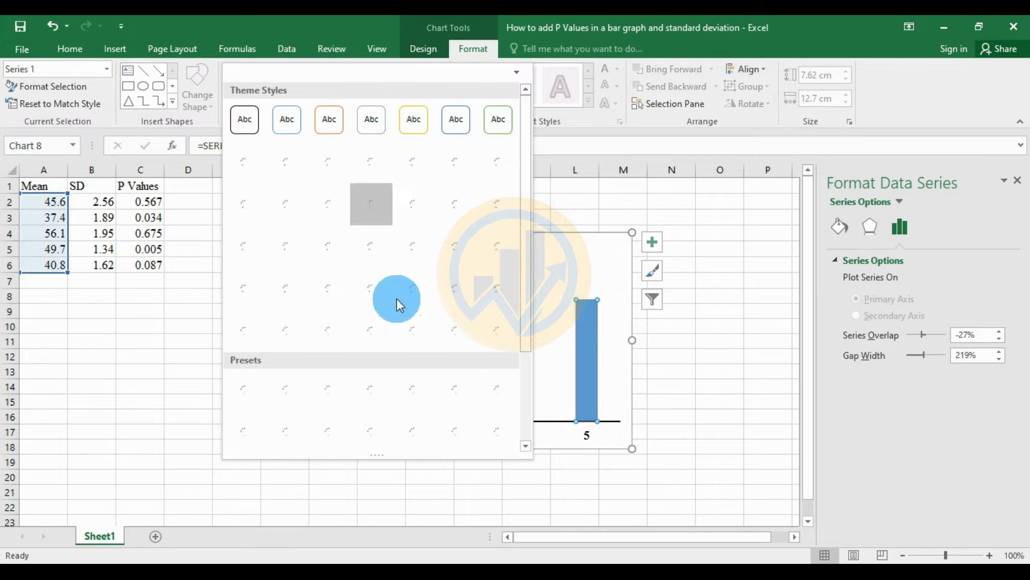
click(410, 334)
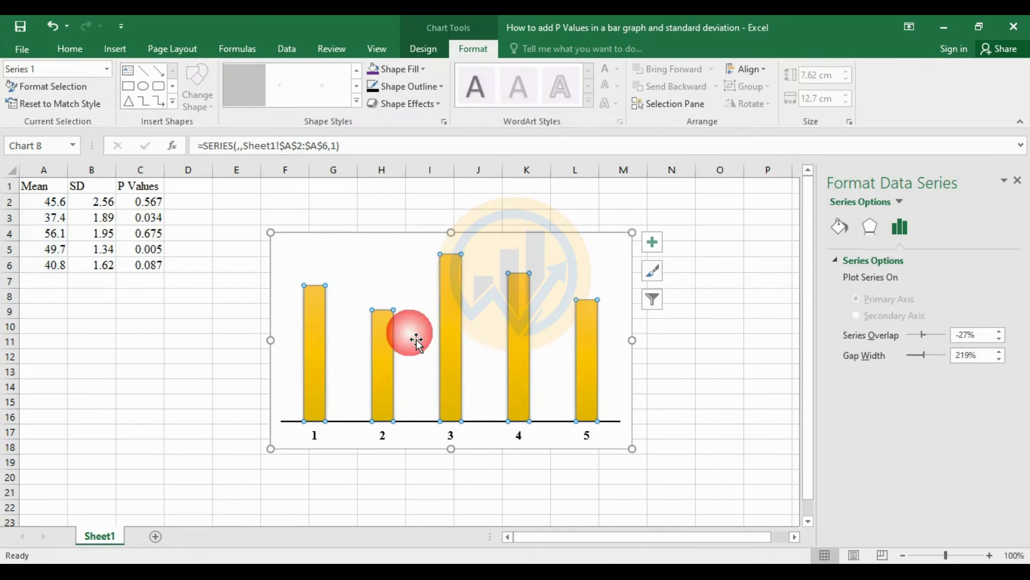
Fill only the first bar of the chart with the standard red colour.
click(314, 345)
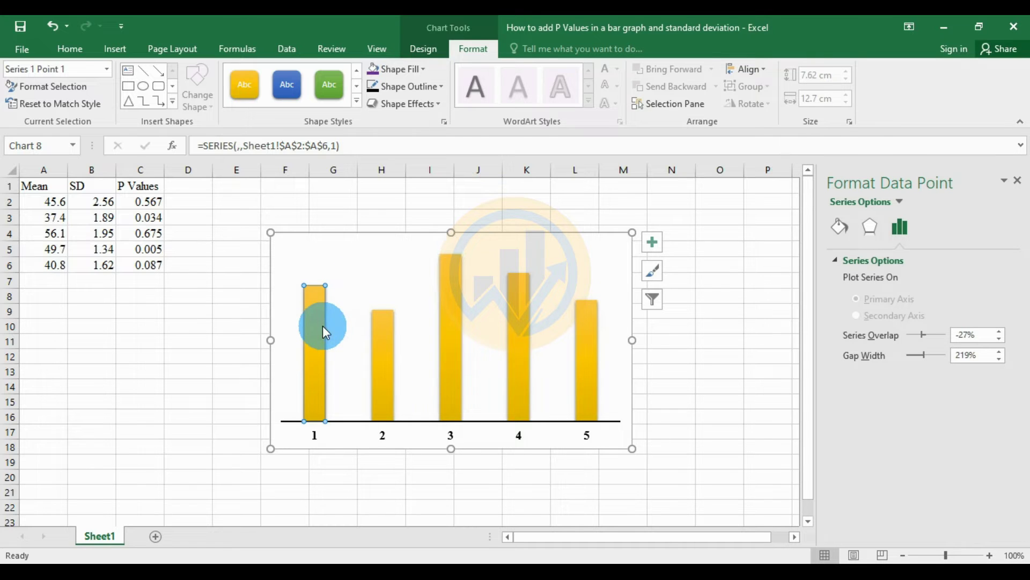
click(394, 70)
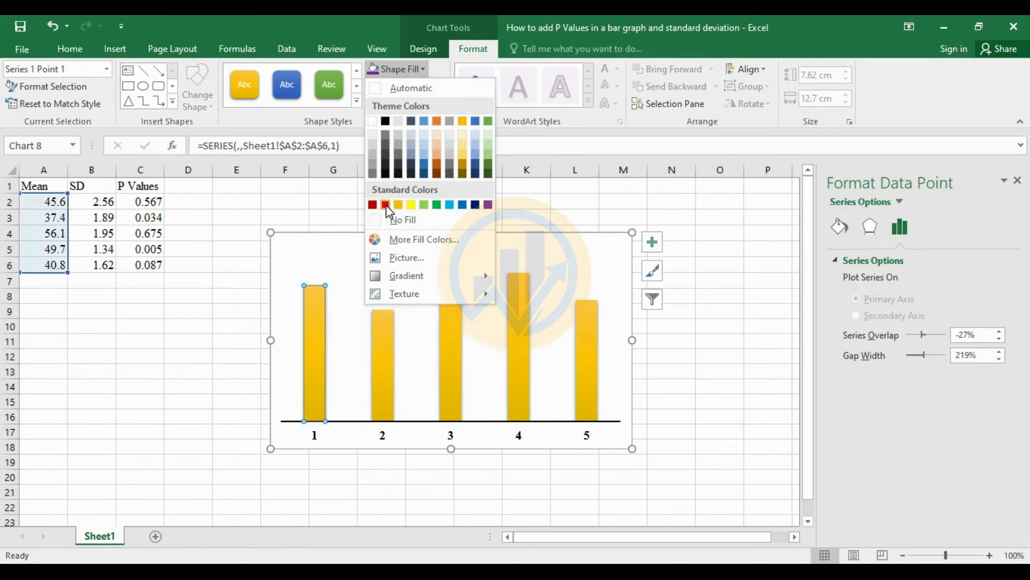
click(382, 340)
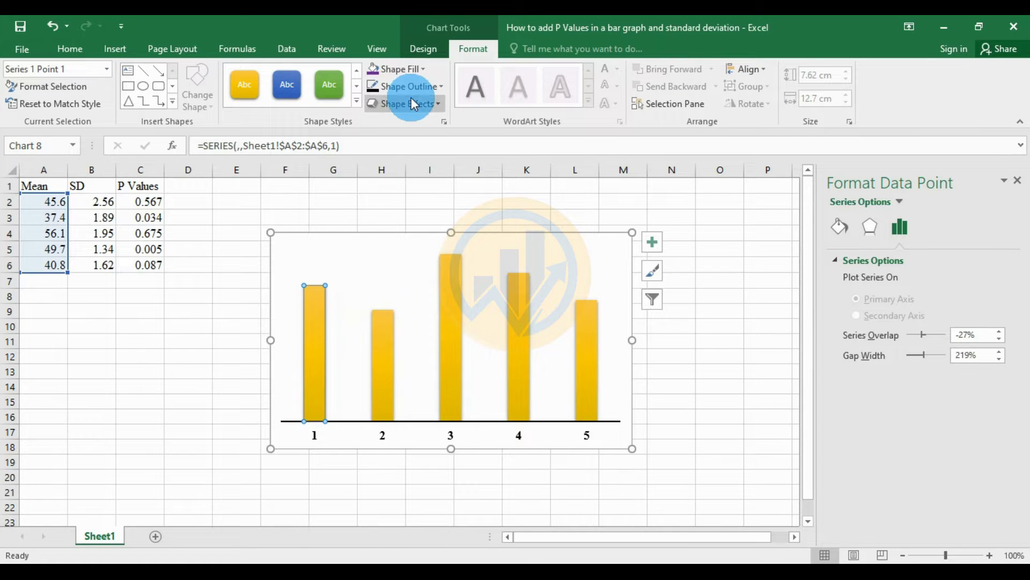
click(394, 69)
click(386, 205)
Fill only the second bar of the chart with a standard green colour.
click(385, 340)
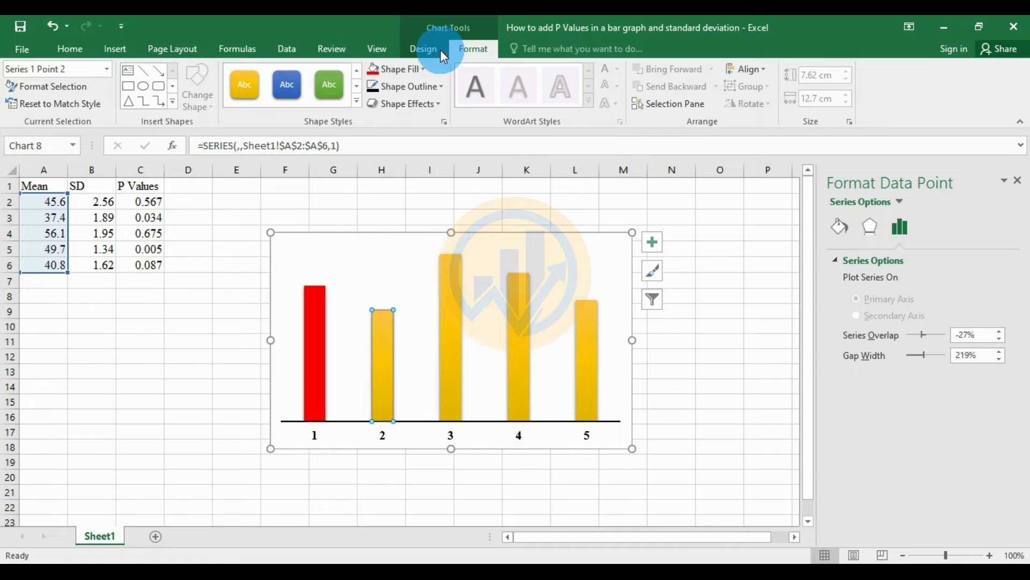
click(394, 69)
click(426, 204)
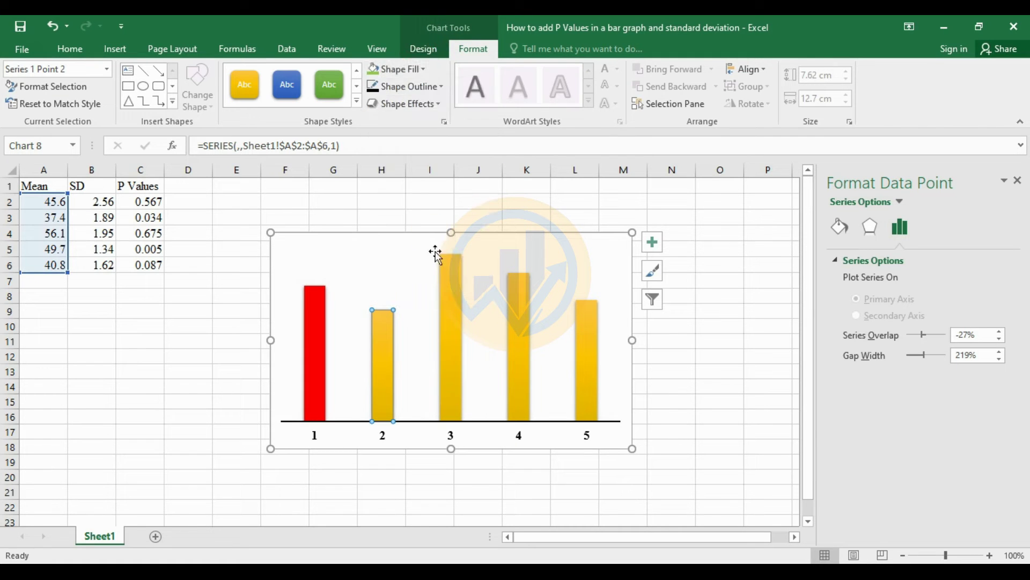
click(419, 69)
click(430, 207)
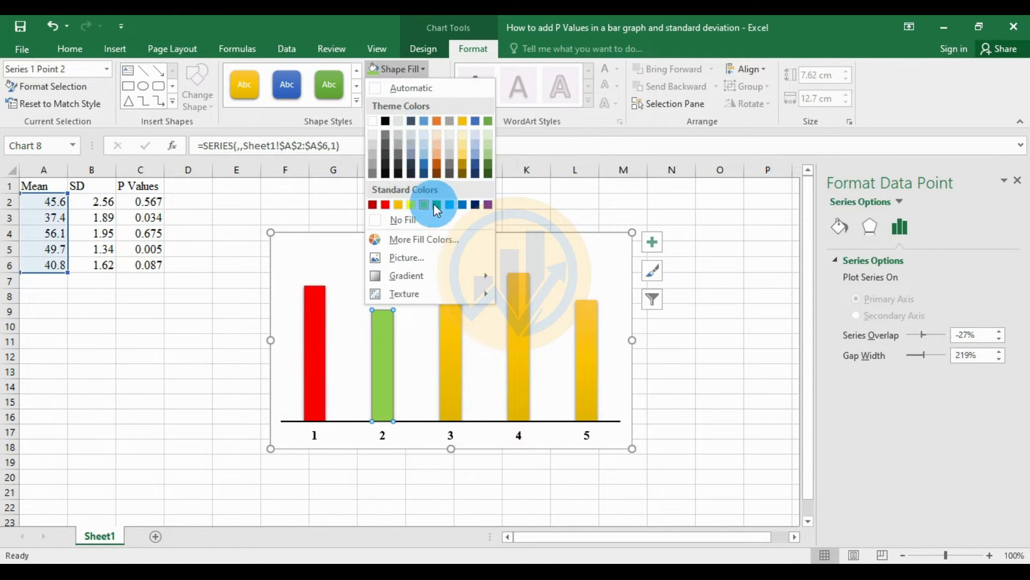
Fill only the third bar of the chart with the standard light blue colour.
click(458, 325)
click(423, 86)
click(420, 68)
click(452, 204)
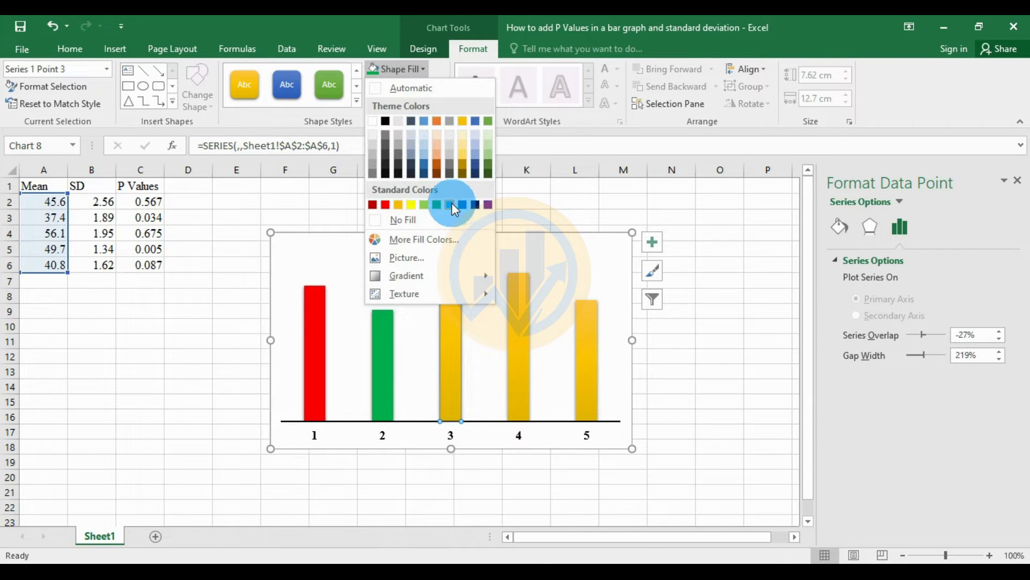
Fill only the fourth bar of the chart with the standard dark blue colour.
click(516, 305)
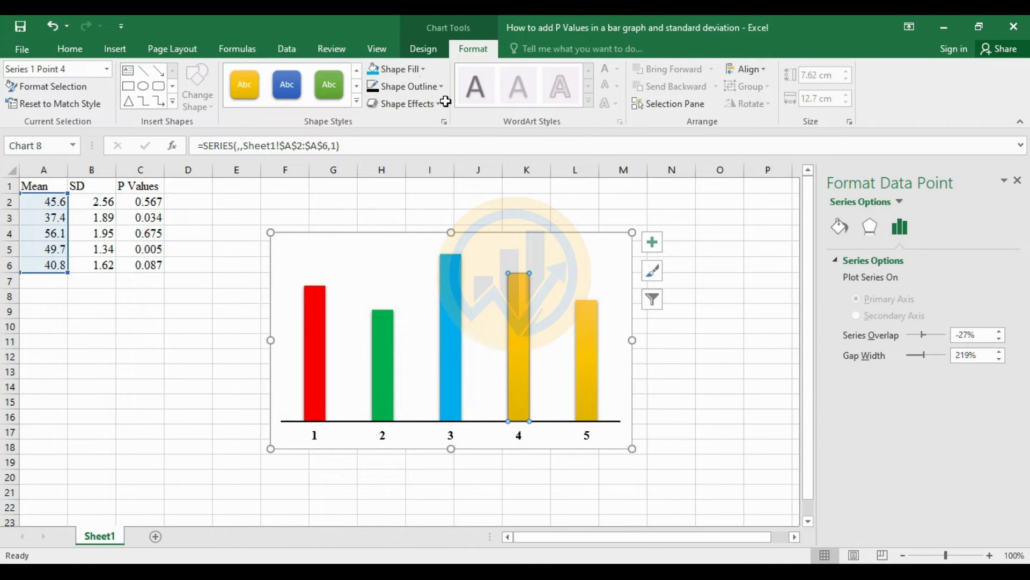
click(424, 69)
click(474, 204)
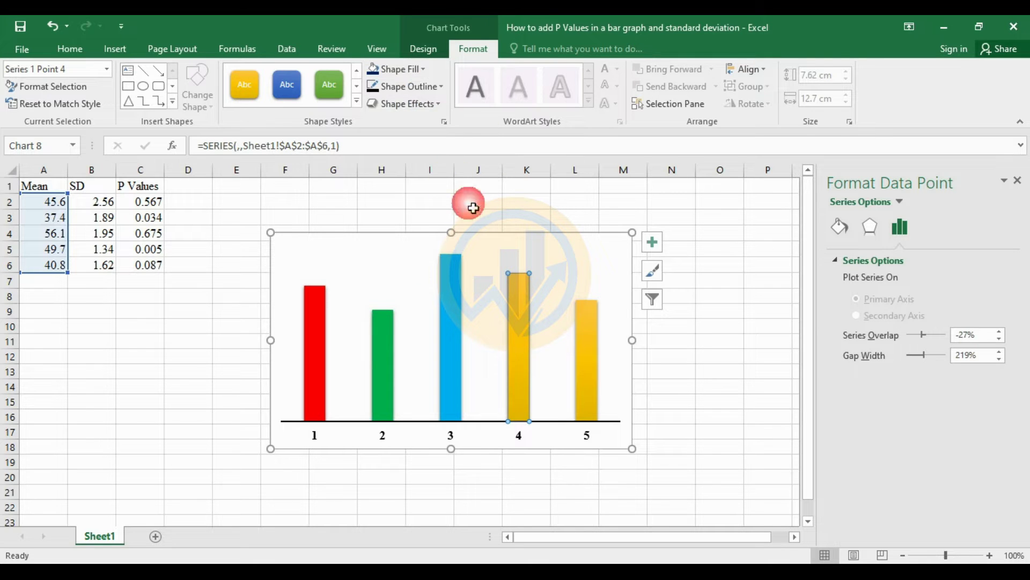
Fill only the fifth bar of the chart with the standard purple colour.
click(421, 70)
click(584, 321)
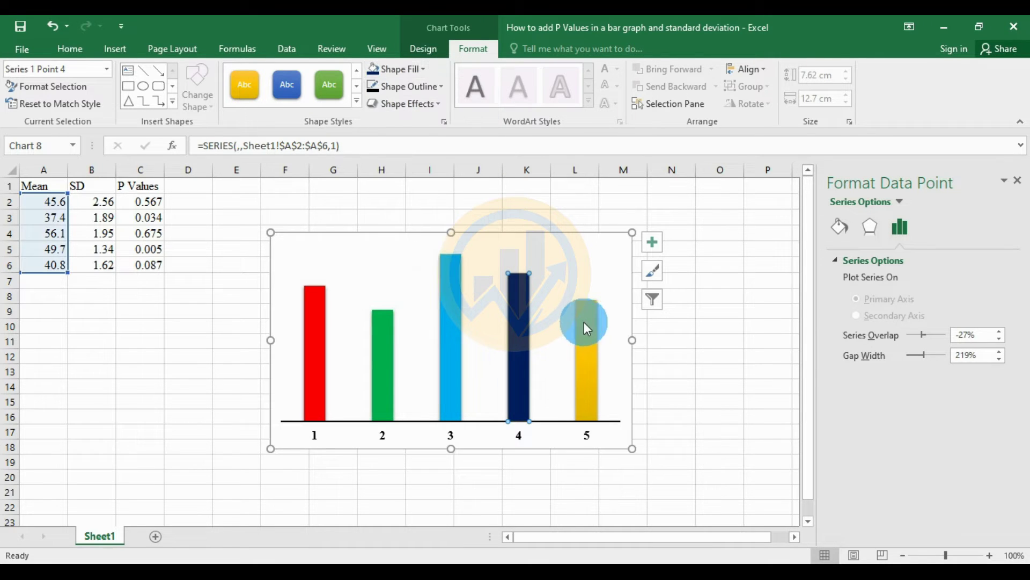
click(584, 321)
click(424, 67)
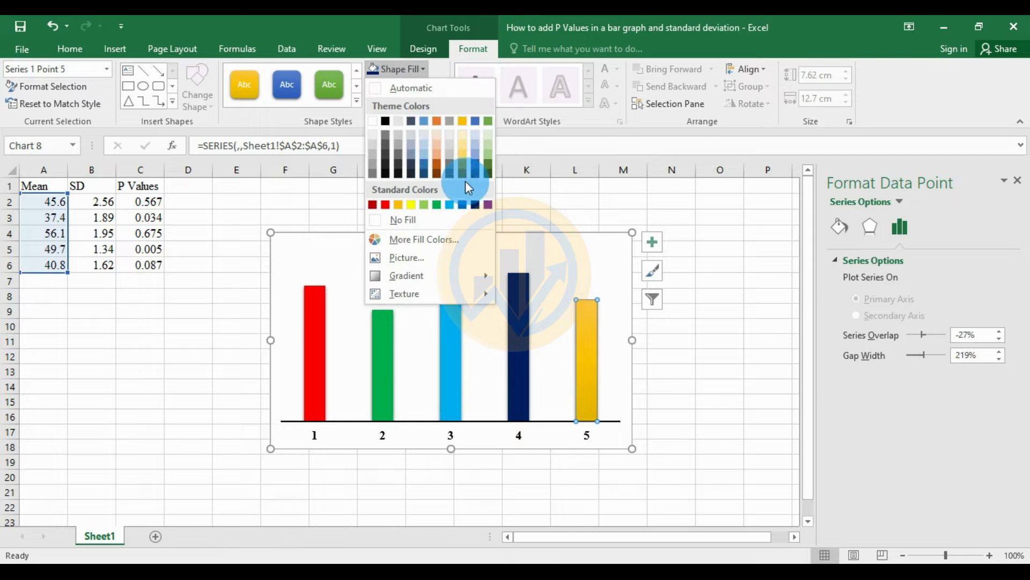
click(488, 204)
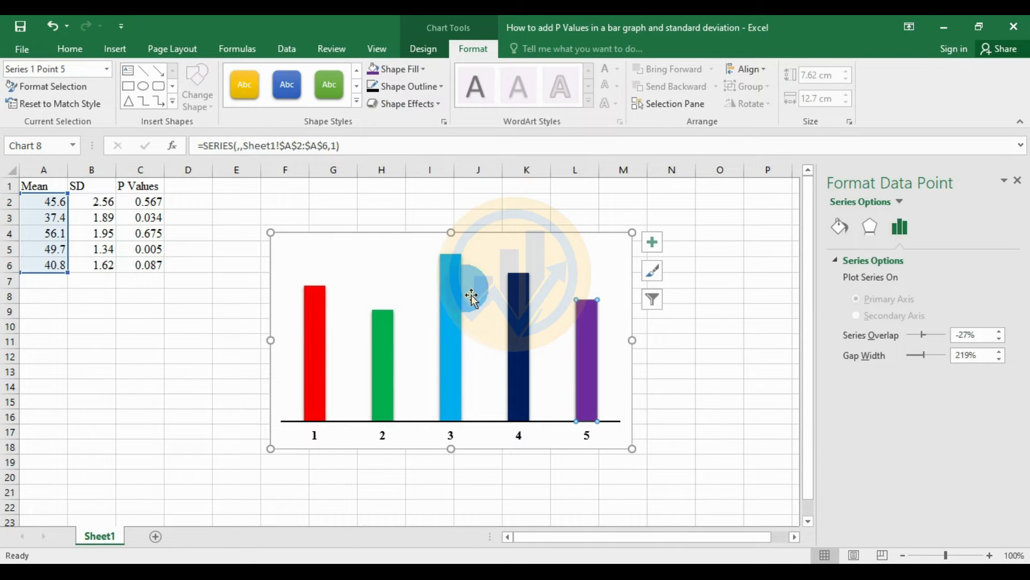
Give all the bars in the series a black outline.
click(324, 282)
click(521, 271)
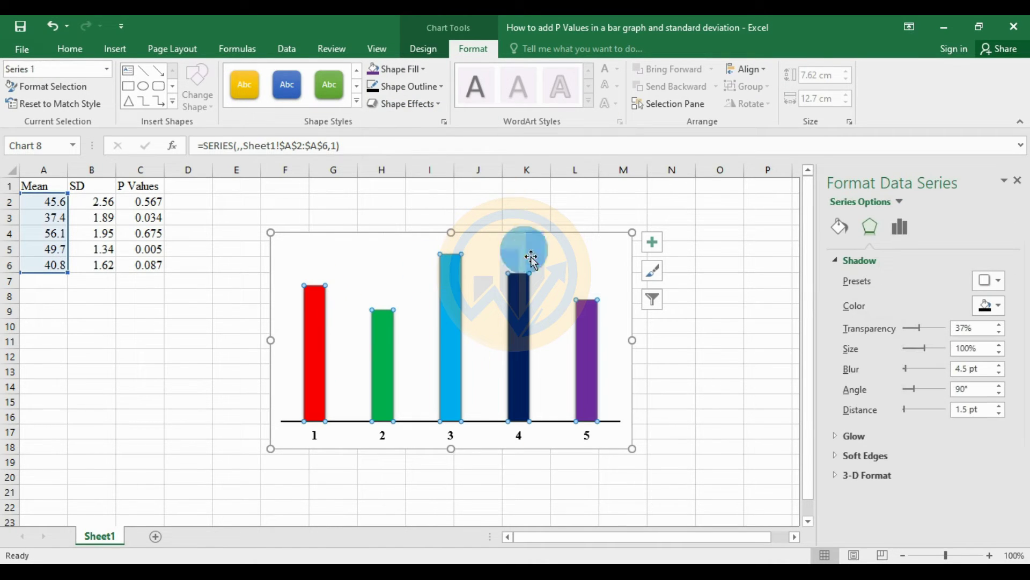
click(442, 85)
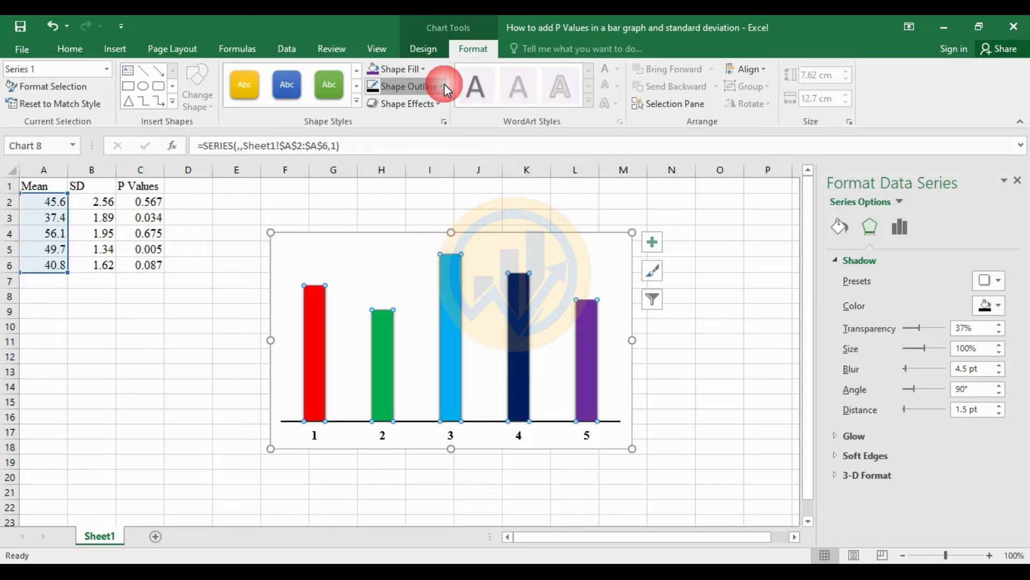
click(386, 137)
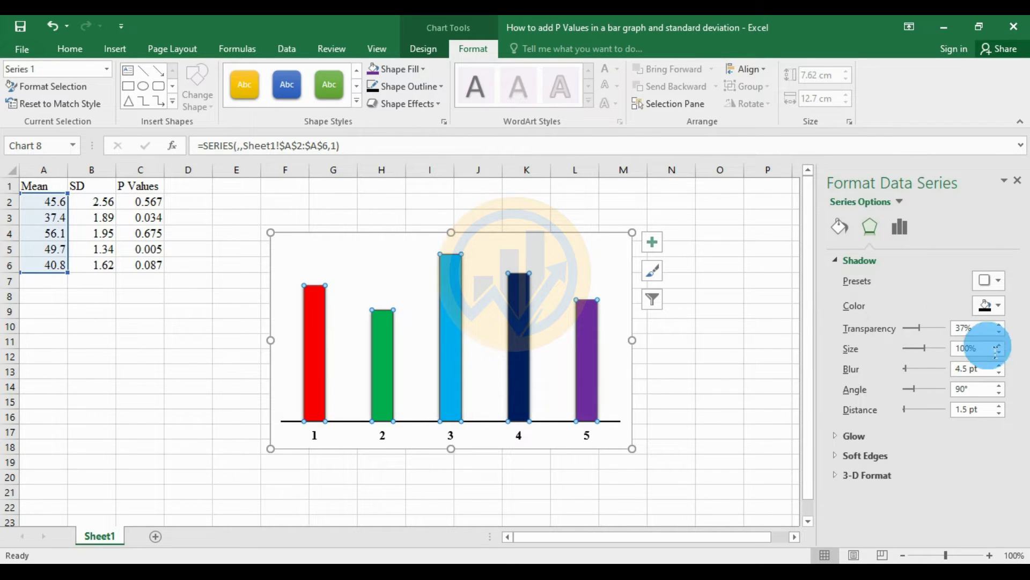
Thicken the solid border around all the bars by raising its width three increments.
click(995, 388)
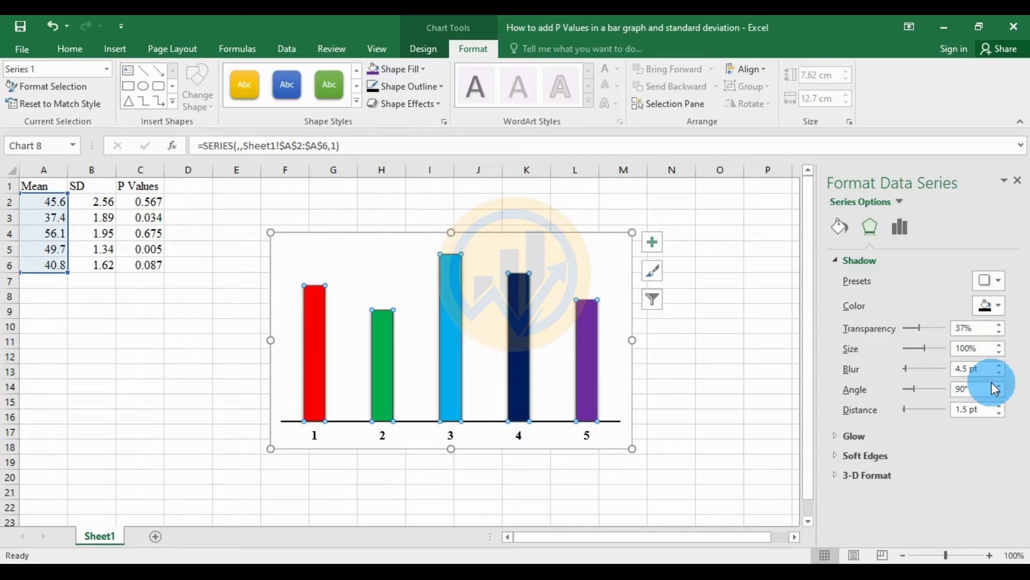
click(835, 221)
scroll(979, 445, down, 10)
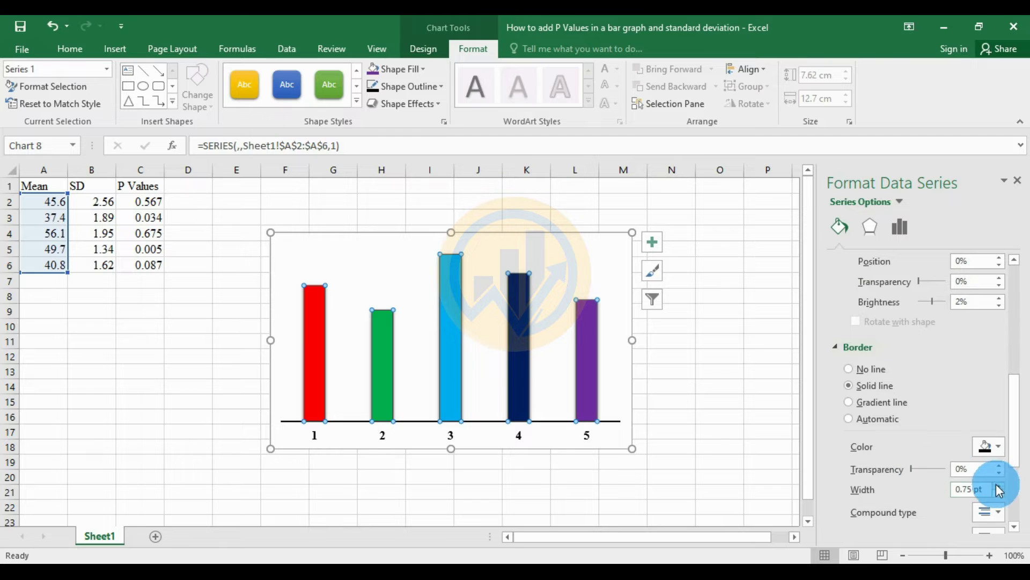
click(999, 486)
click(999, 485)
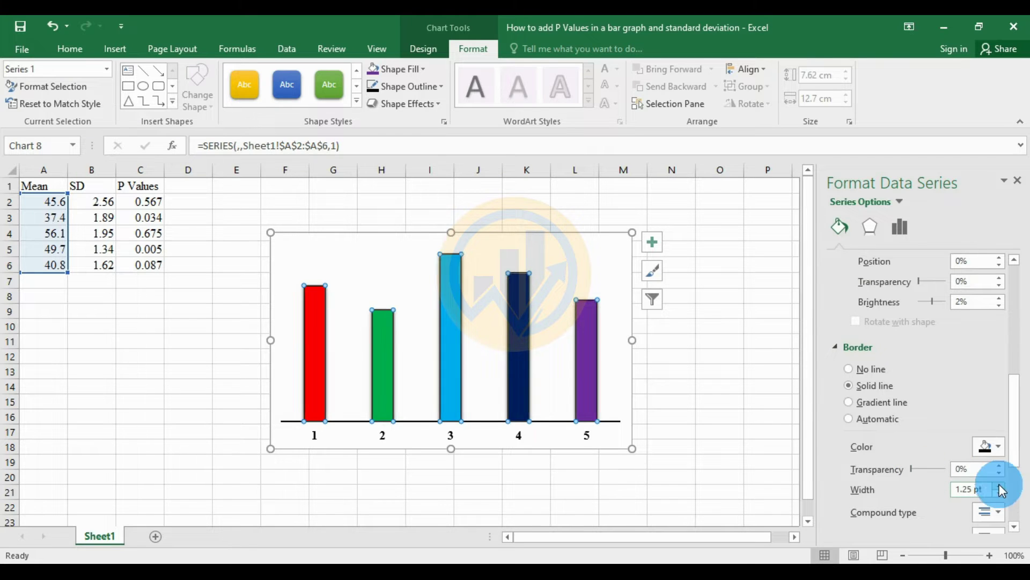
click(1000, 486)
click(739, 385)
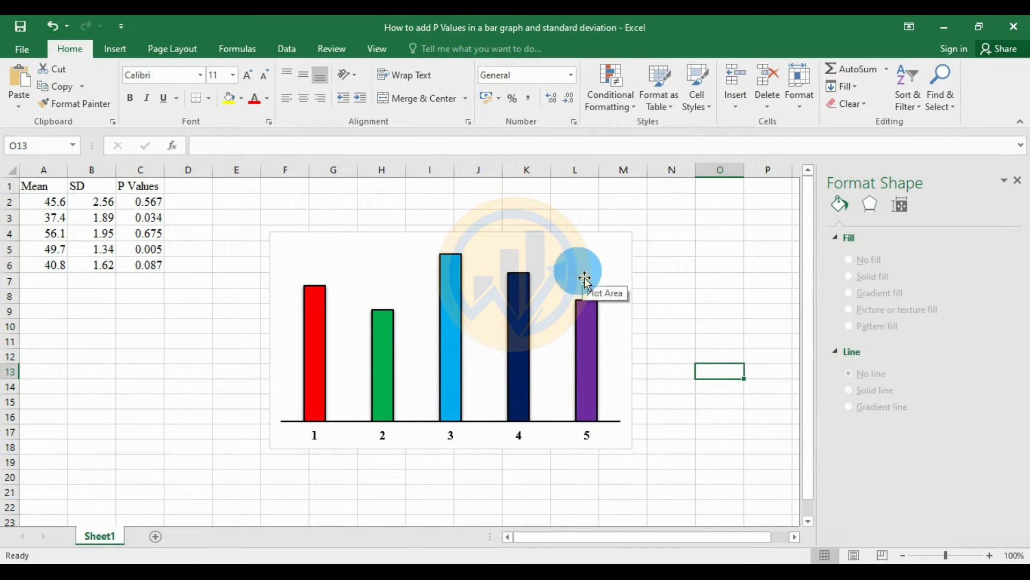
Add Standard Deviation error bars to the chart.
click(601, 332)
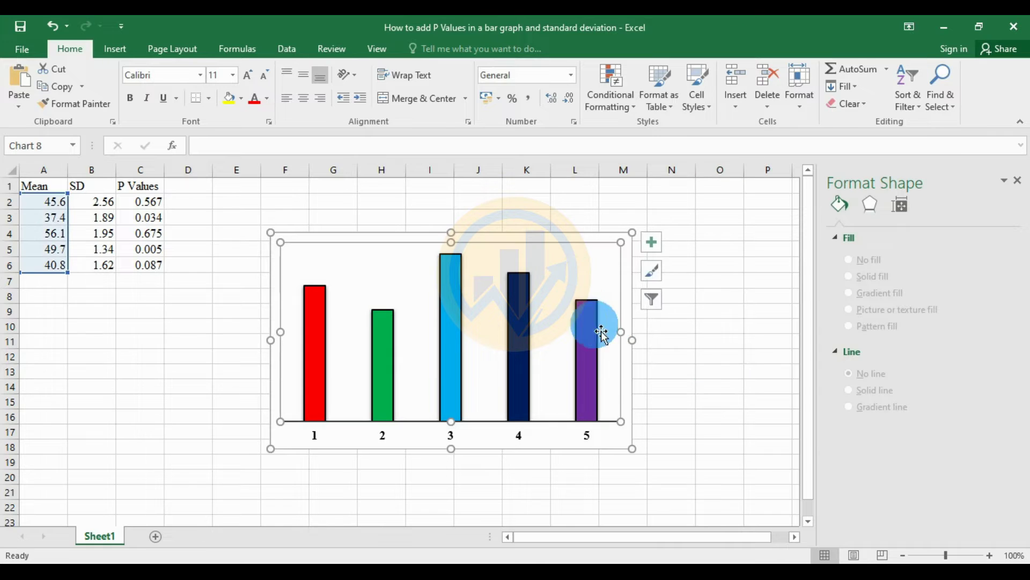
click(649, 244)
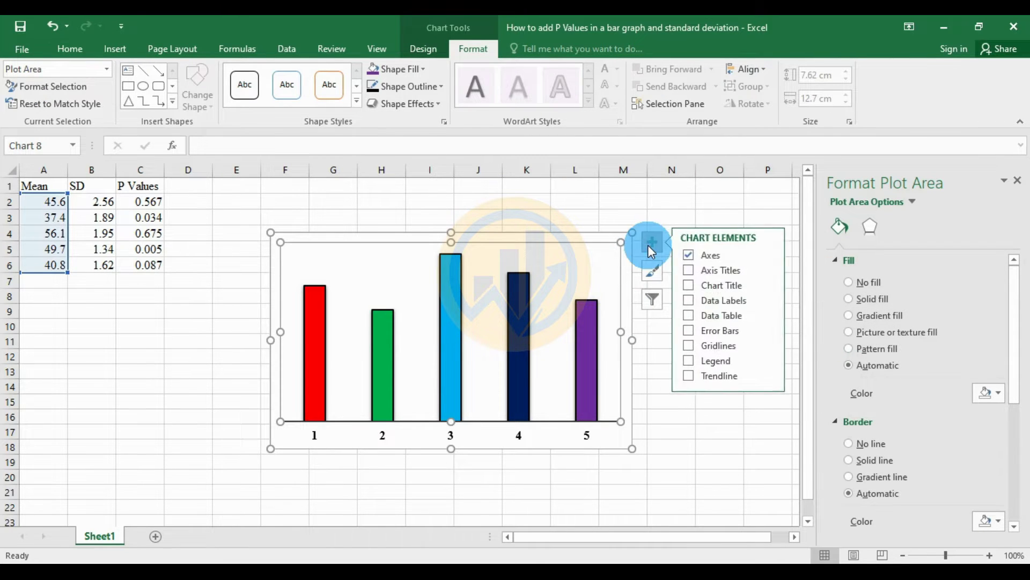
click(768, 331)
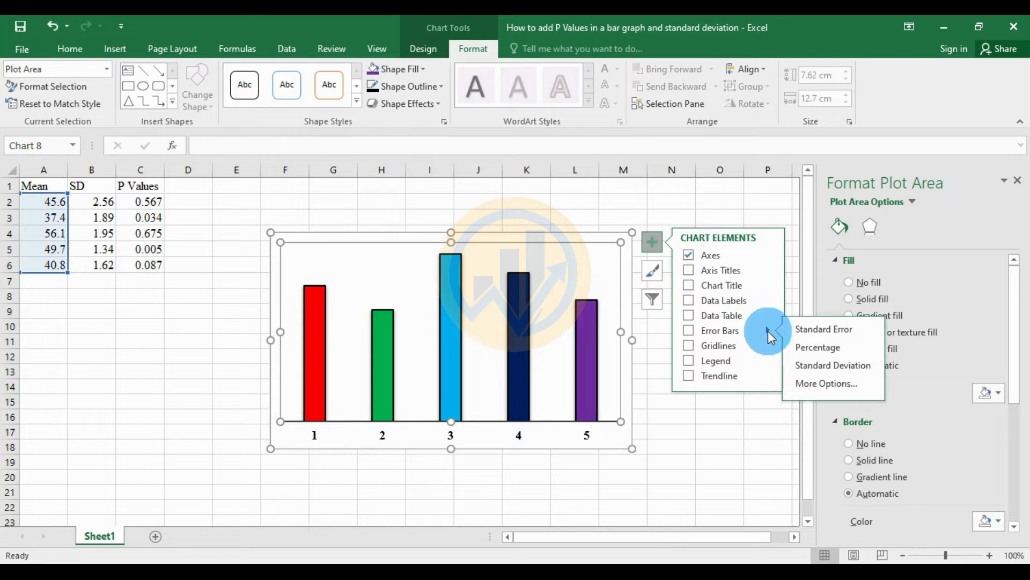
click(831, 365)
click(736, 446)
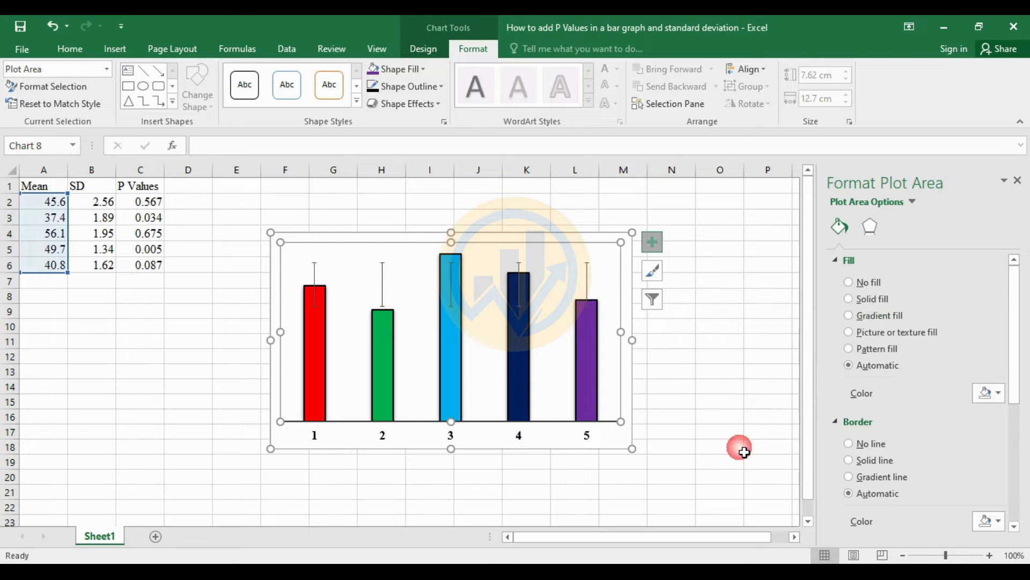
Set the error bars to a custom error amount with positive error values 2.56;1.89;1.95;1.34;1.62.
click(588, 282)
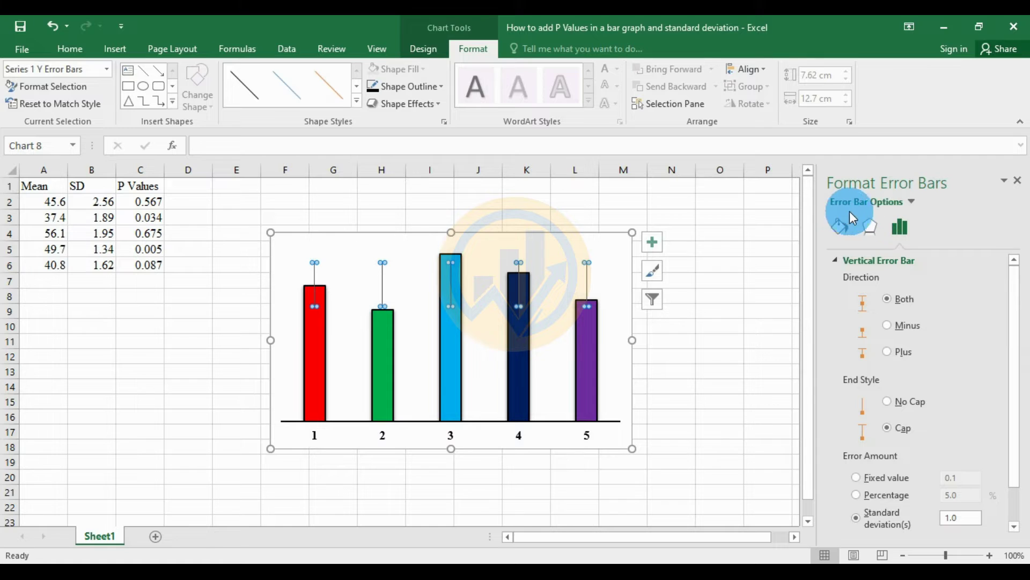
scroll(871, 510, down, 1)
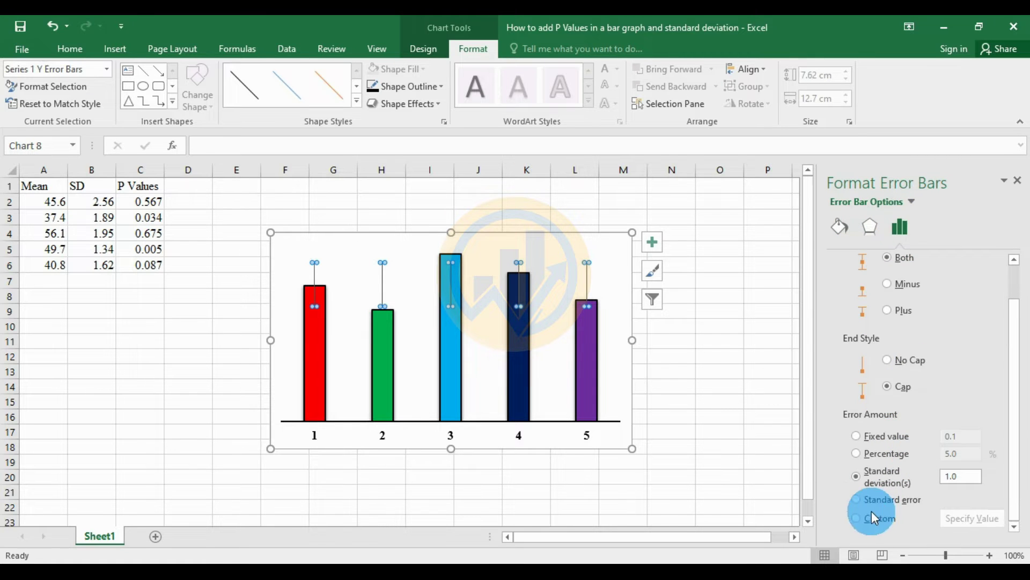
click(990, 520)
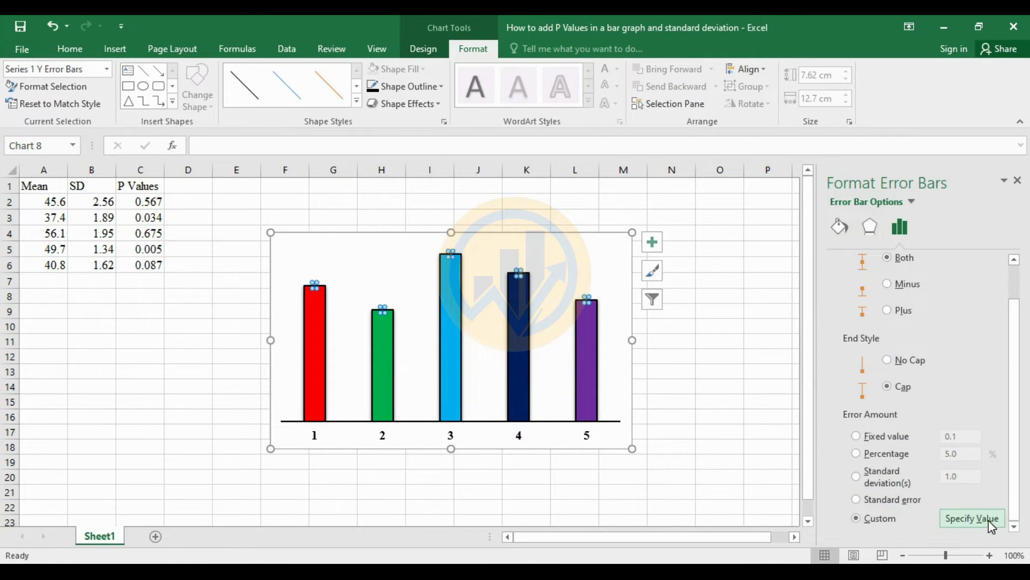
text(={)
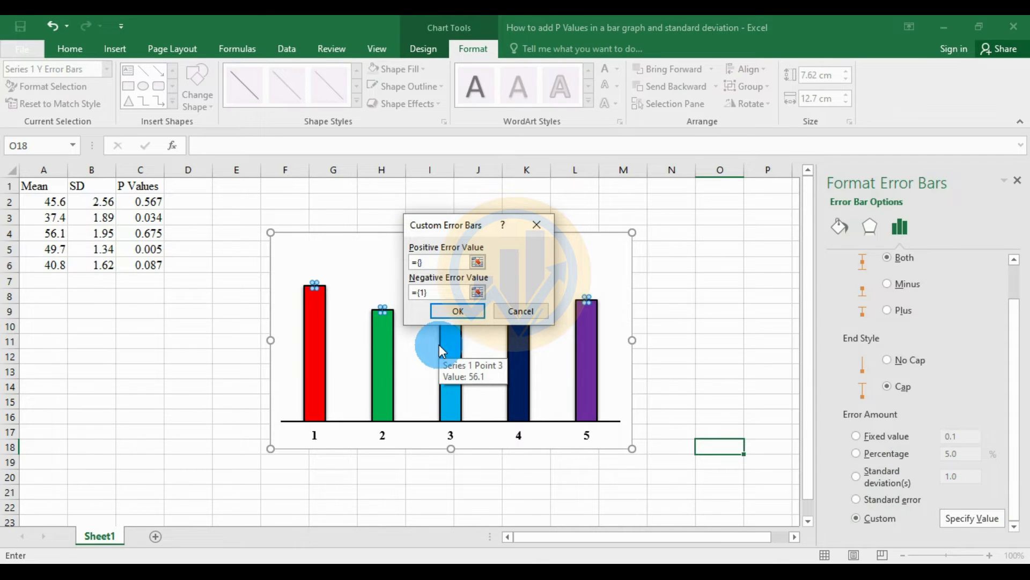
text(2.)
text(56;)
text(1.89)
text(;)
text(1.95)
text(;1.)
key(BackSpace)
key(BackSpace)
key(BackSpace)
text(;1.62)
key(Tab)
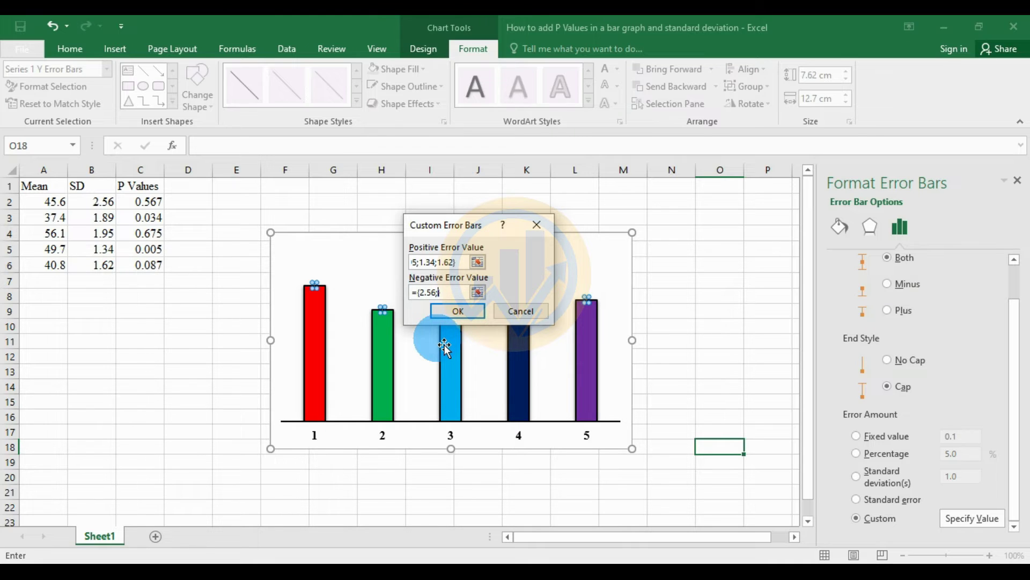
Enter 2.56;1.89;1.95;1.34;1.62 as the negative error values and apply the custom error bars.
text(={2.56;1.89;)
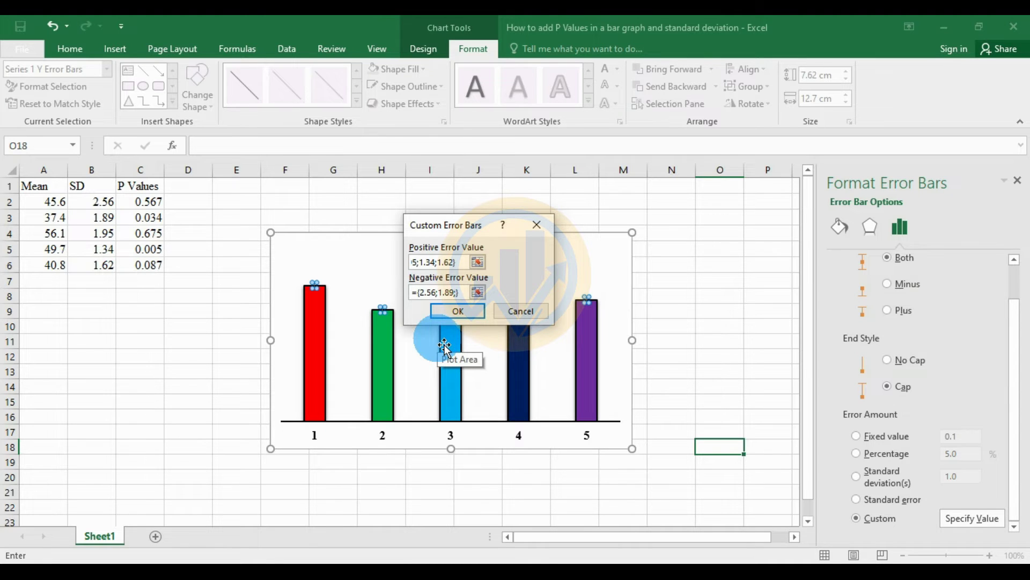
text(1.95)
text(;1.34)
text(;1.62})
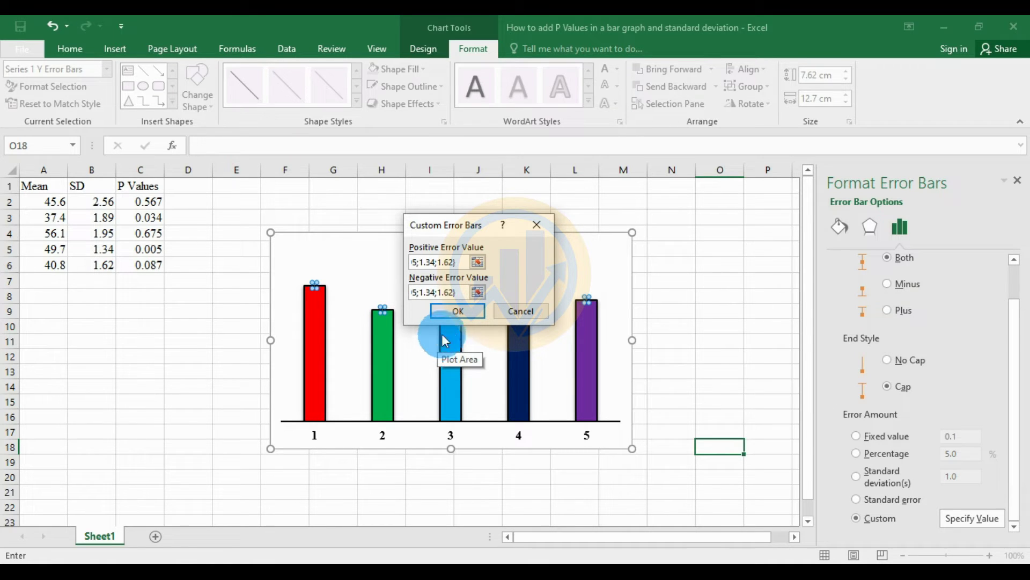
click(459, 310)
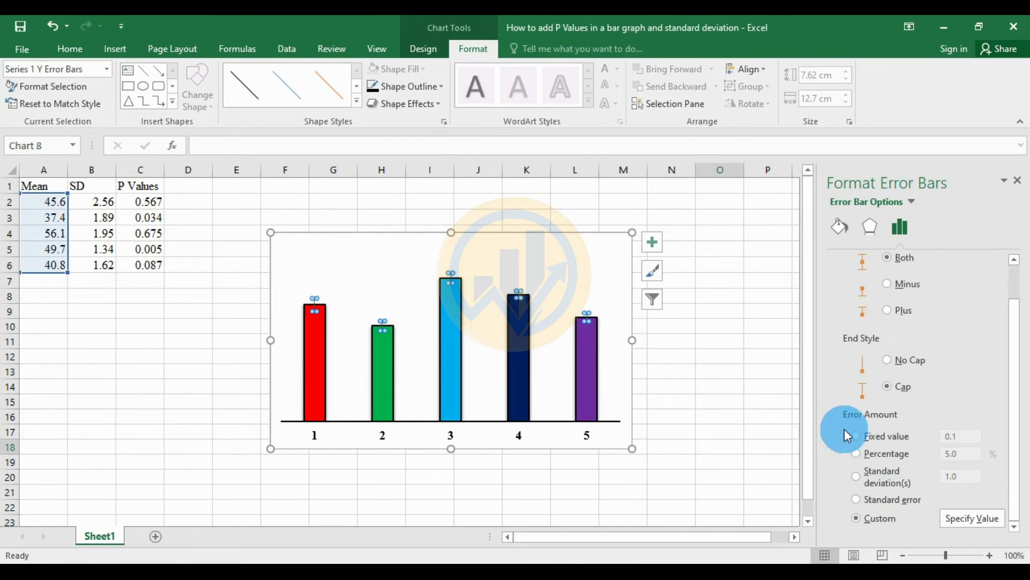
Format the error bar lines as black with a width of 1.25 pt.
click(841, 227)
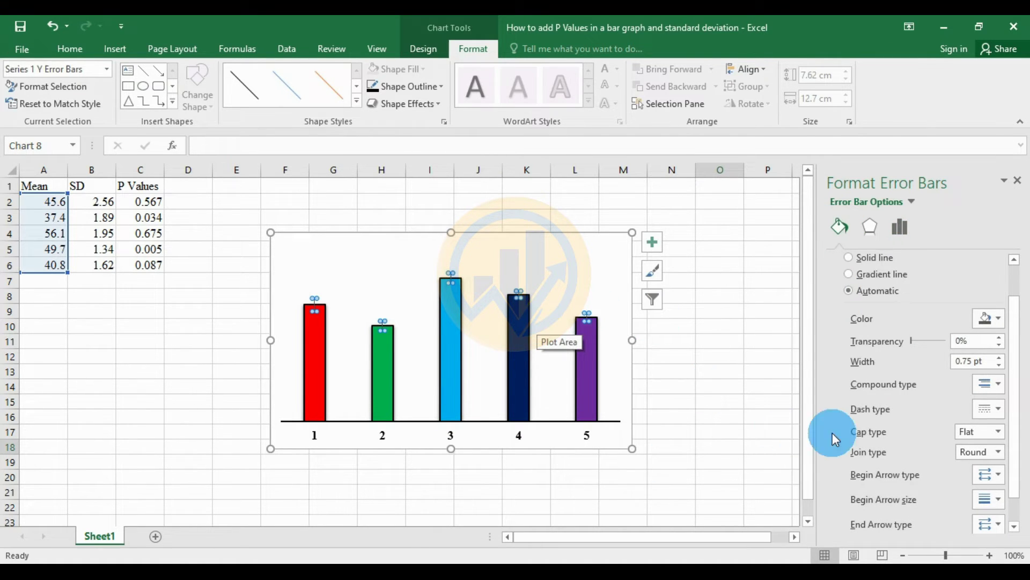
scroll(950, 447, down, 1)
click(1003, 285)
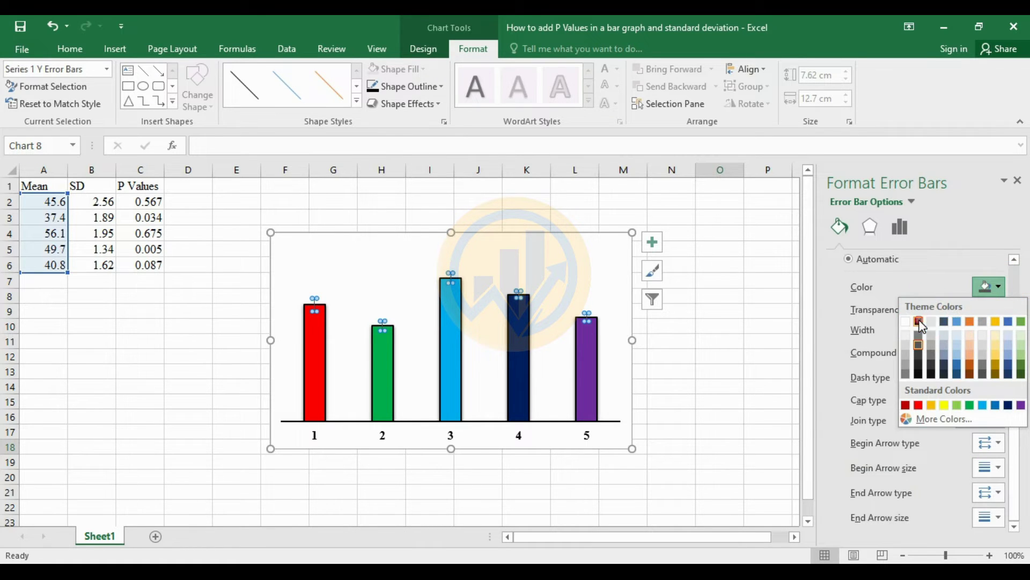
click(919, 322)
click(1000, 327)
click(1000, 326)
click(1000, 326)
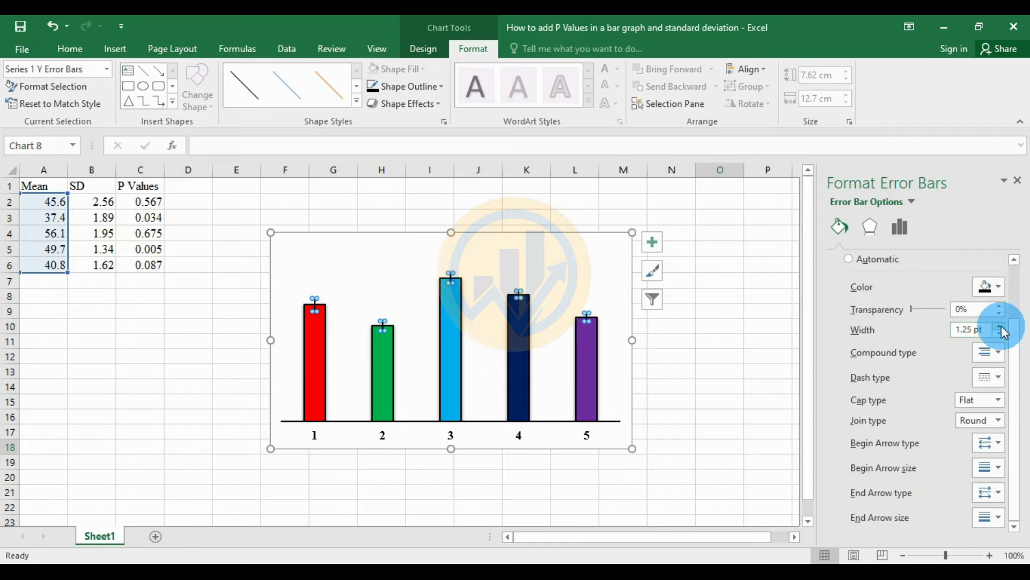
click(717, 365)
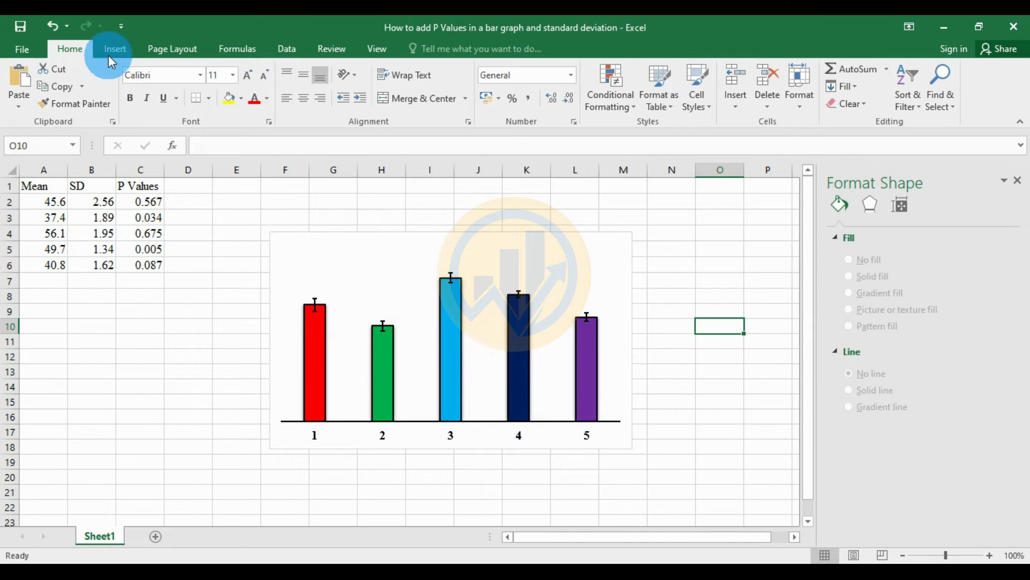
Insert a text box at the top of the first bar in the chart reading "p>0.567".
click(315, 352)
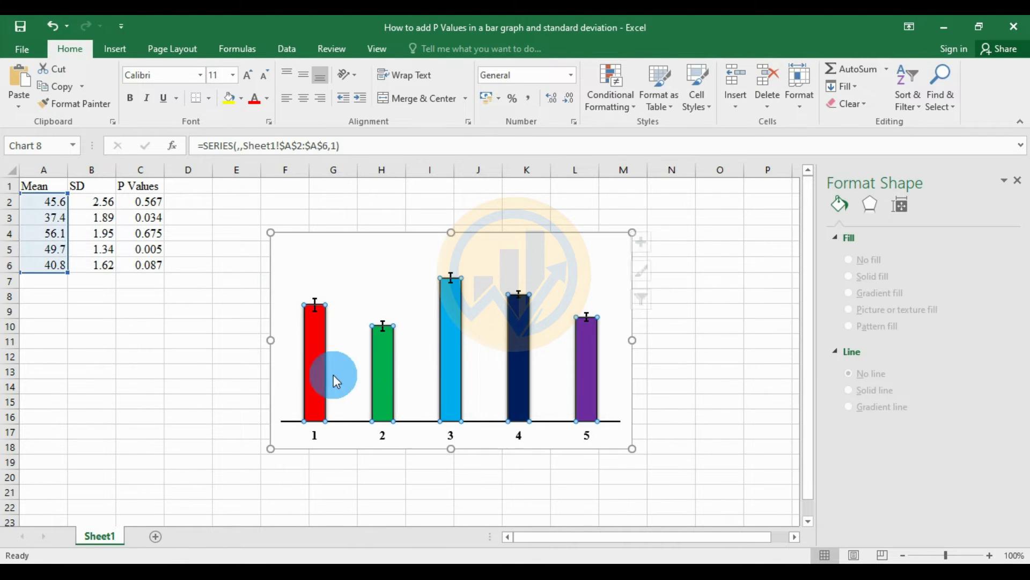
click(100, 52)
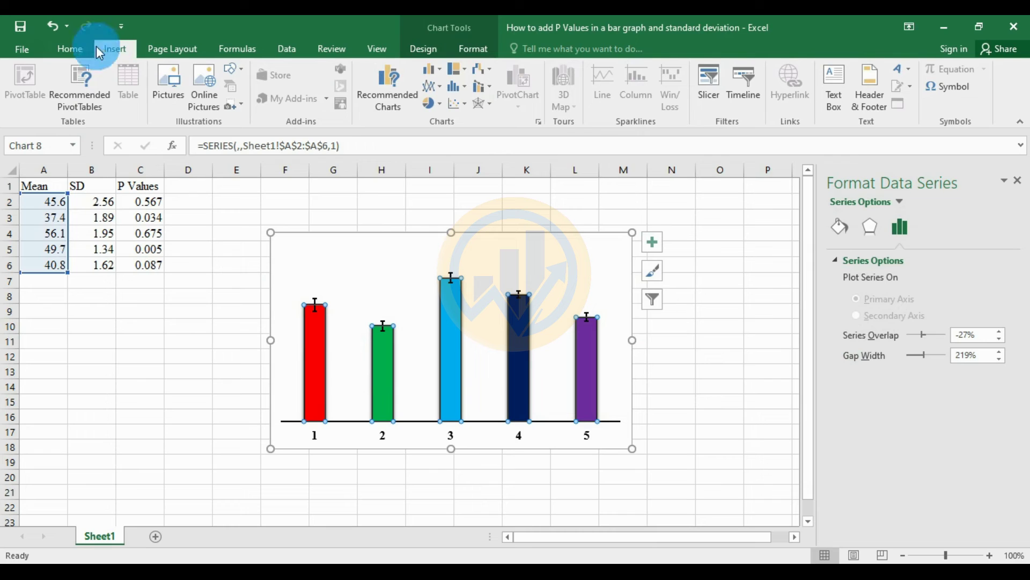
click(845, 102)
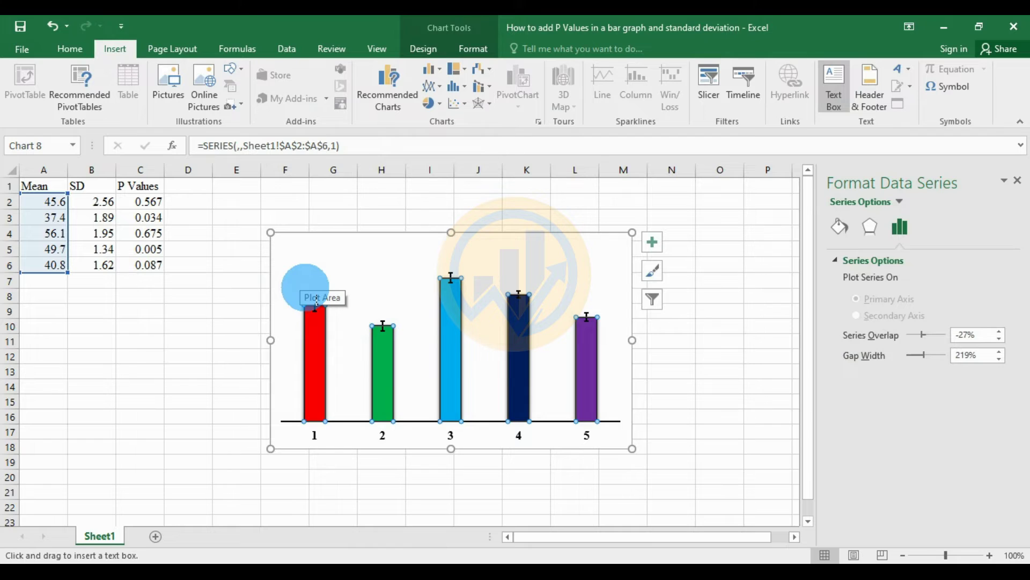
drag(305, 288, 378, 360)
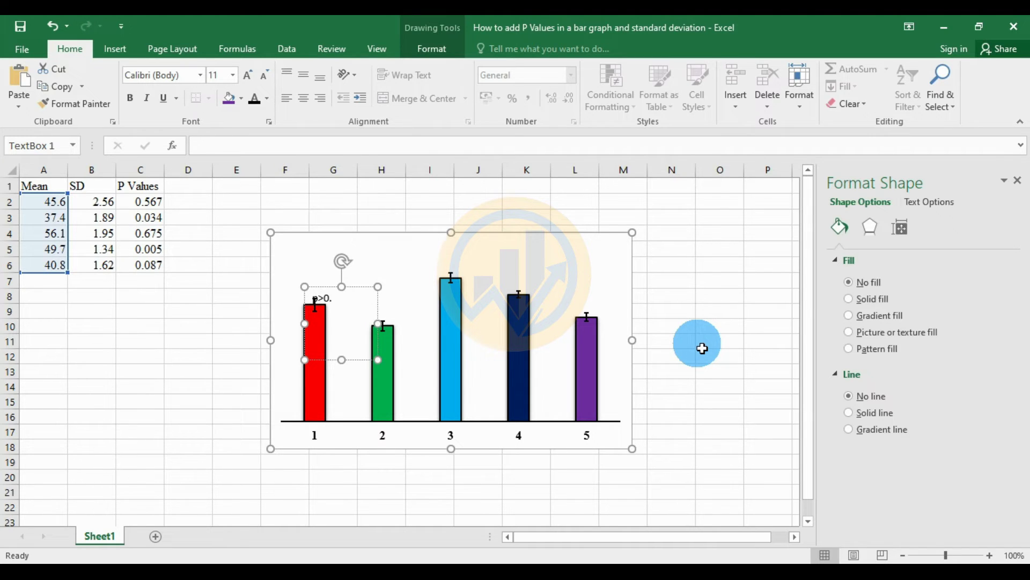
text(67)
click(703, 347)
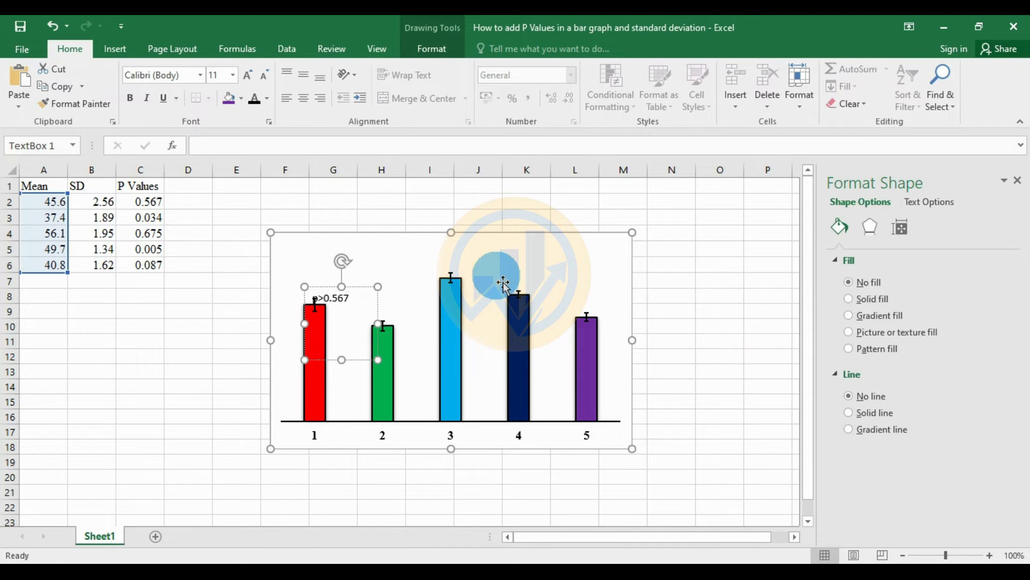
click(354, 311)
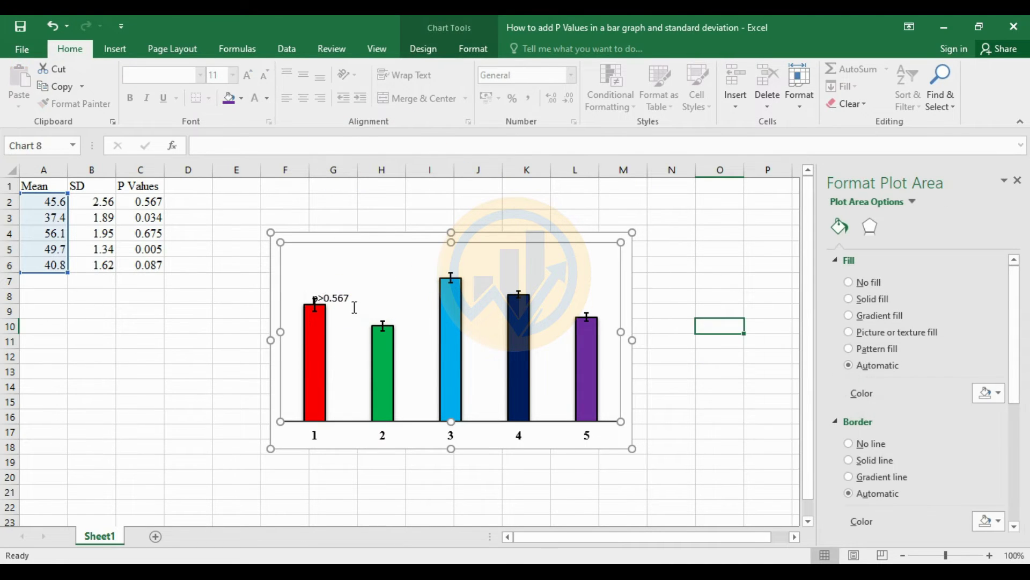
Move the "p>0.567" text box so that its label sits centred just above the first bar's error bar.
click(344, 299)
drag(364, 297, 352, 285)
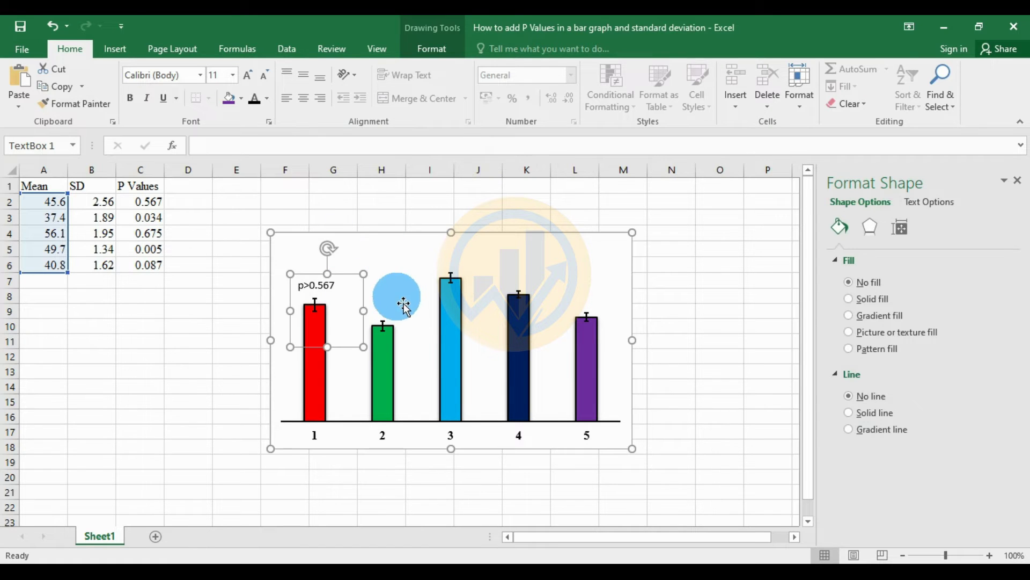
click(369, 299)
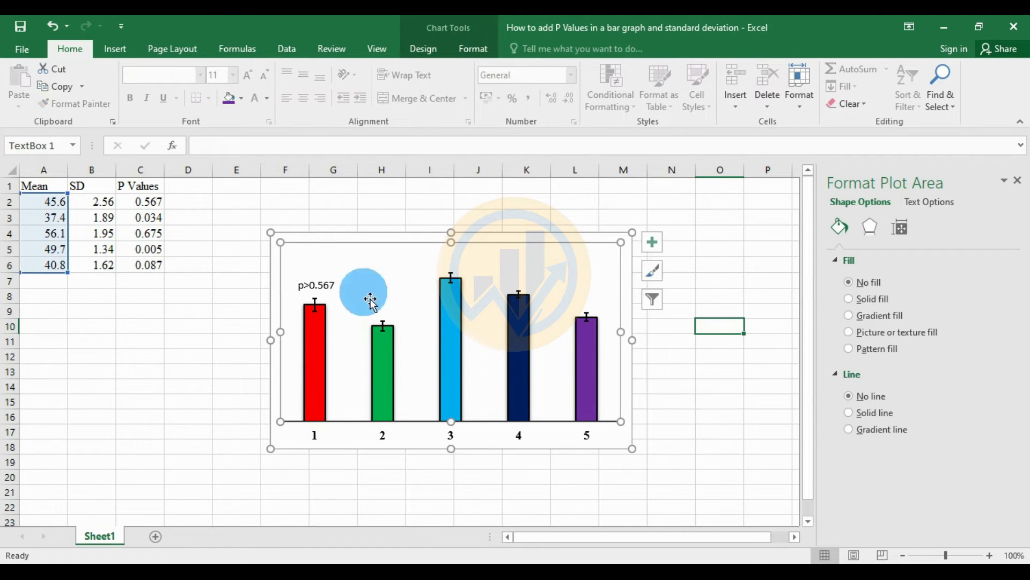
Insert a text box reading "p<0.034" in the chart and position it just above the second bar's error bar.
click(115, 48)
click(832, 86)
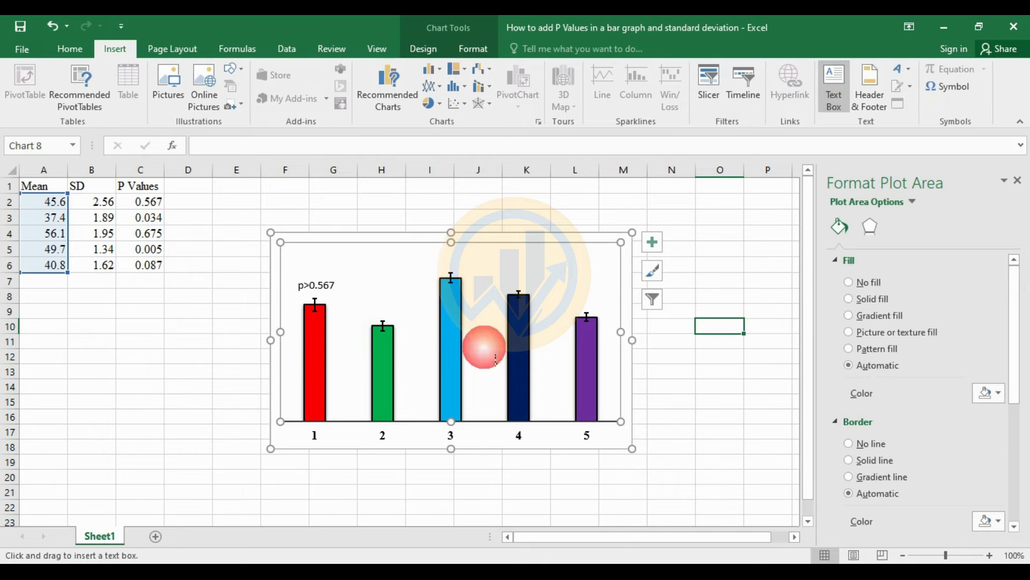
drag(414, 340, 450, 378)
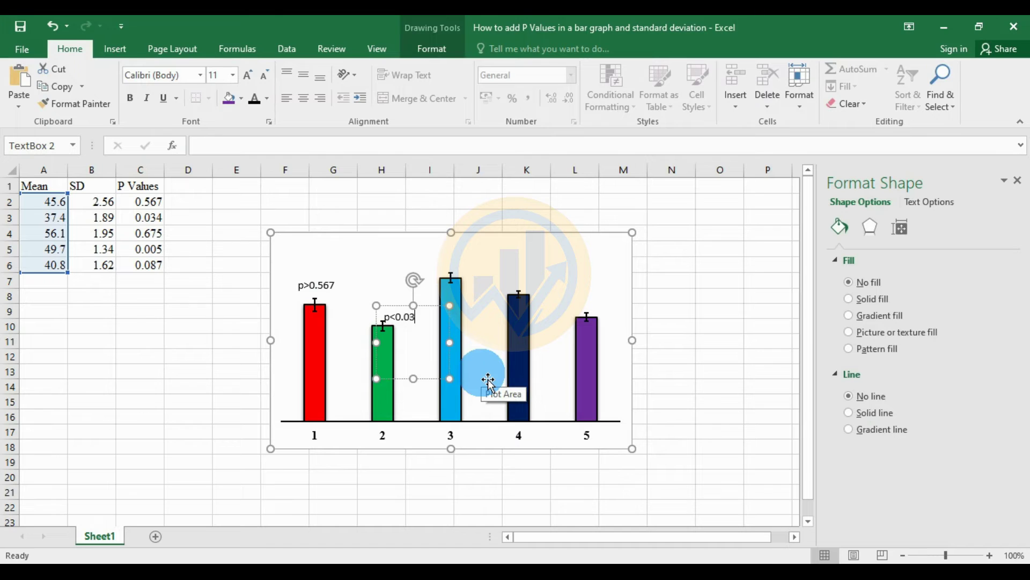
click(398, 305)
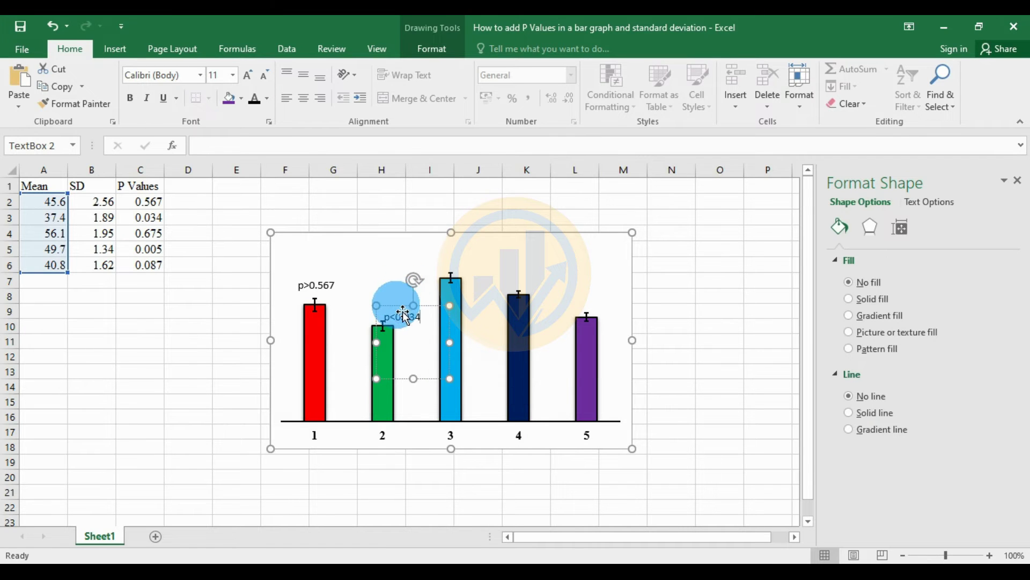
drag(399, 314, 383, 306)
click(381, 229)
Insert a text box reading "p>0.675" in the chart and position it just above the third bar's error bar.
click(457, 349)
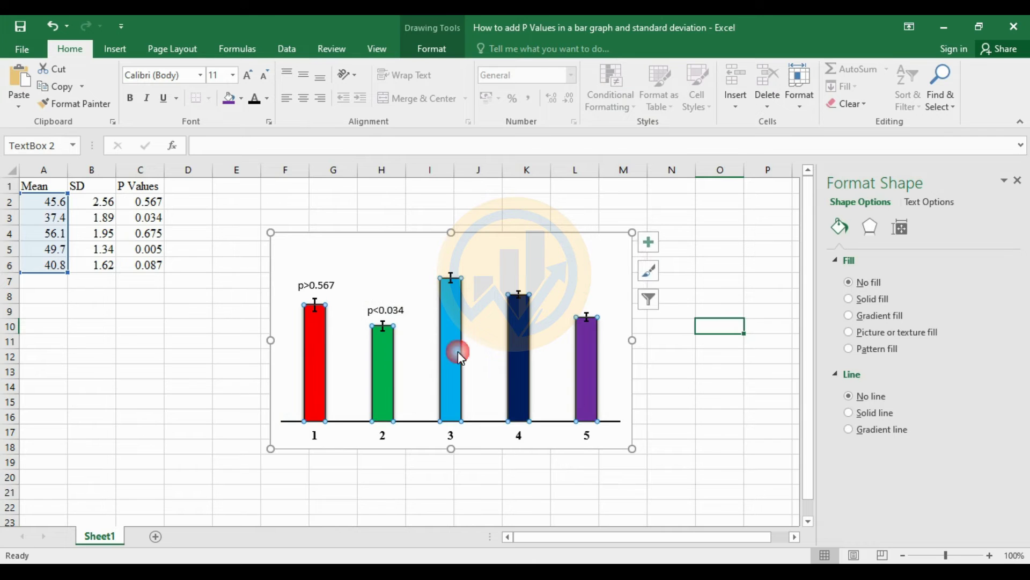
click(115, 49)
click(833, 111)
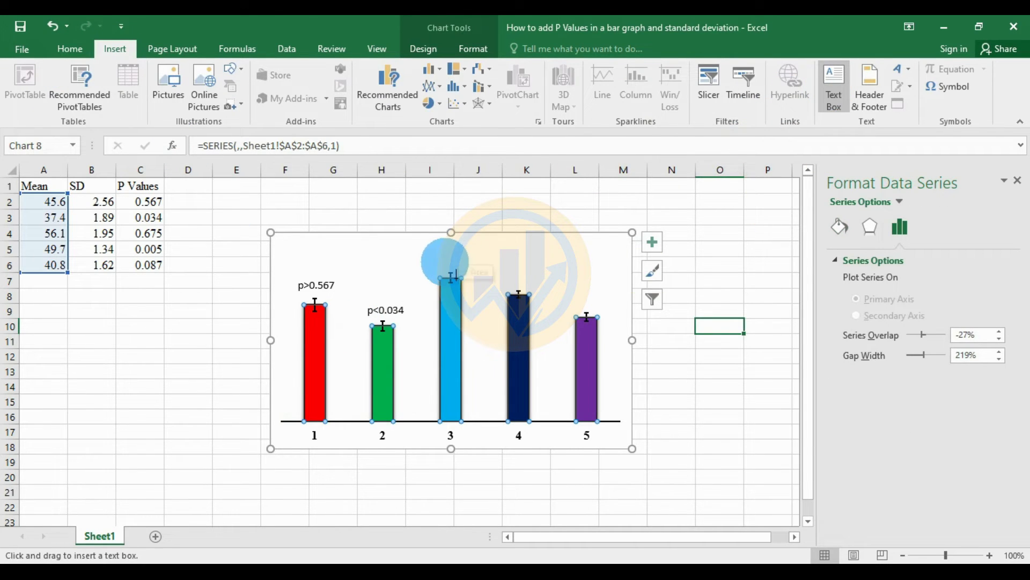
drag(444, 261, 518, 334)
click(527, 331)
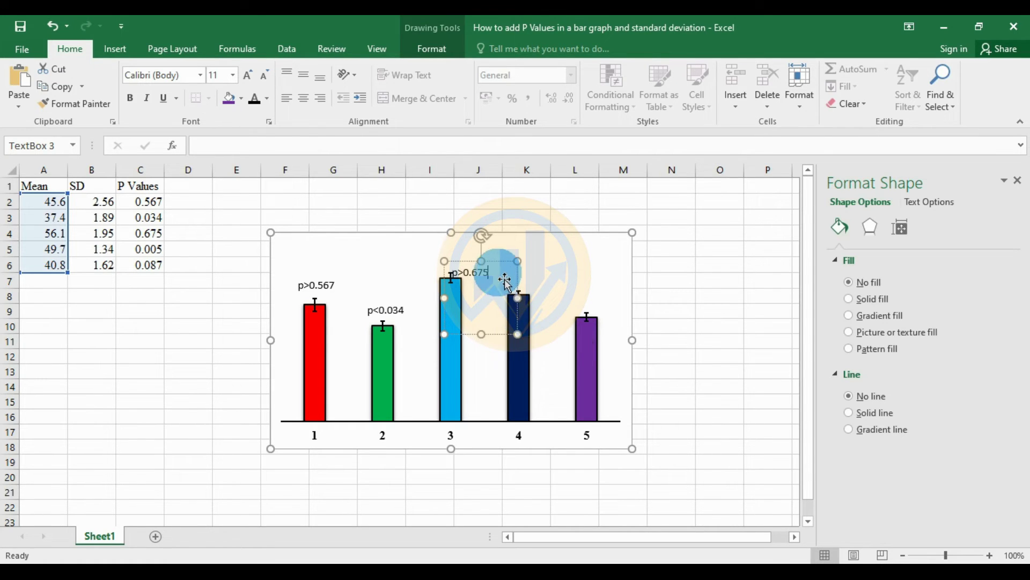
drag(510, 270, 486, 263)
Insert a text box reading "p<0.005" in the chart and position it just above the fourth bar's error bar.
click(524, 338)
click(532, 345)
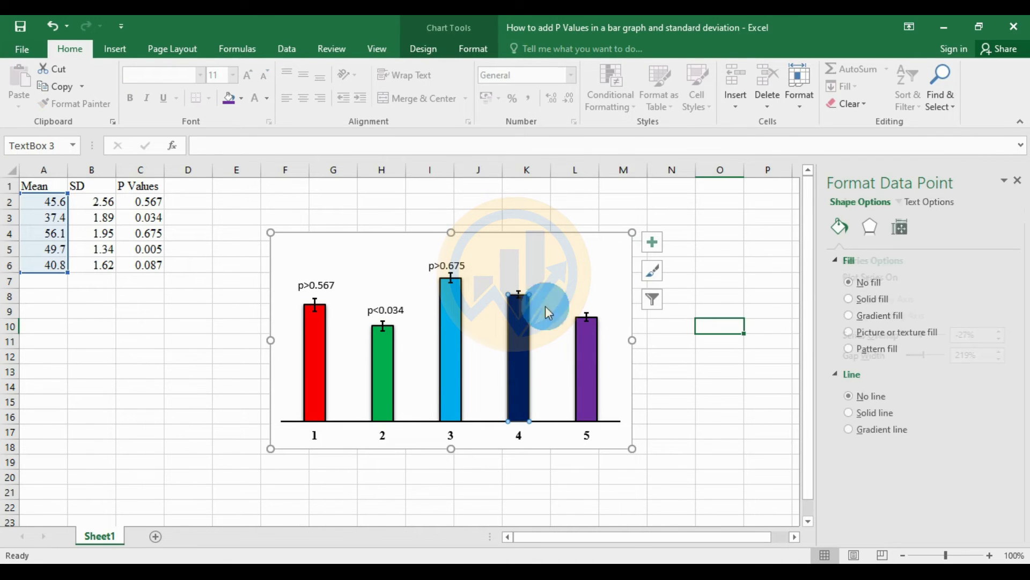
click(117, 50)
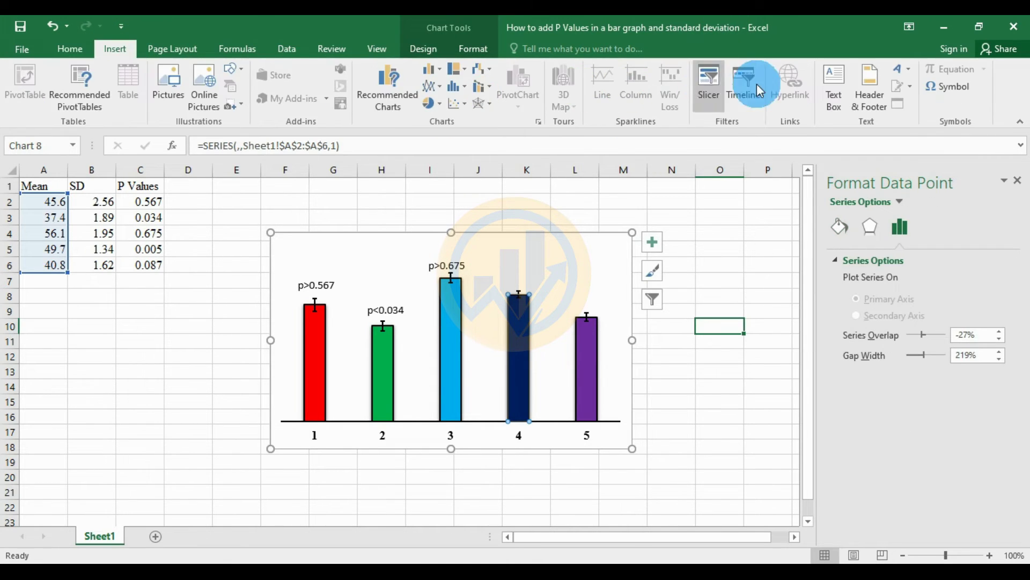
click(847, 98)
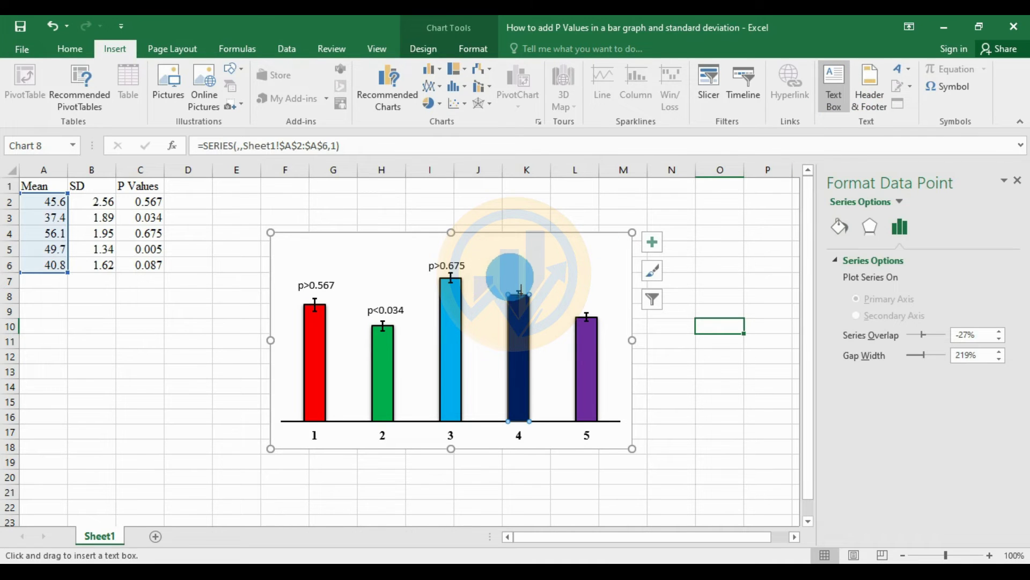
click(574, 321)
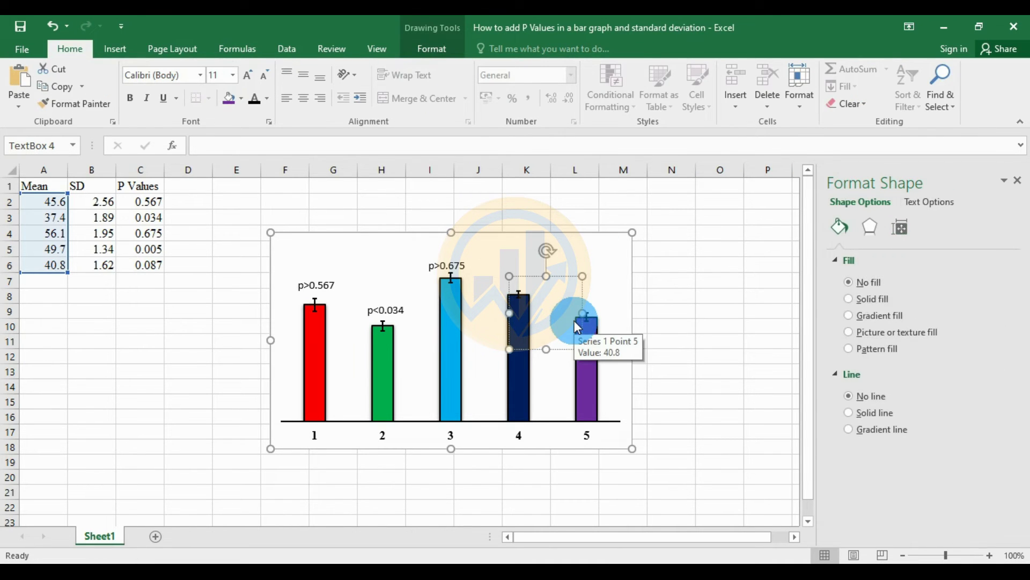
text(p<0.005)
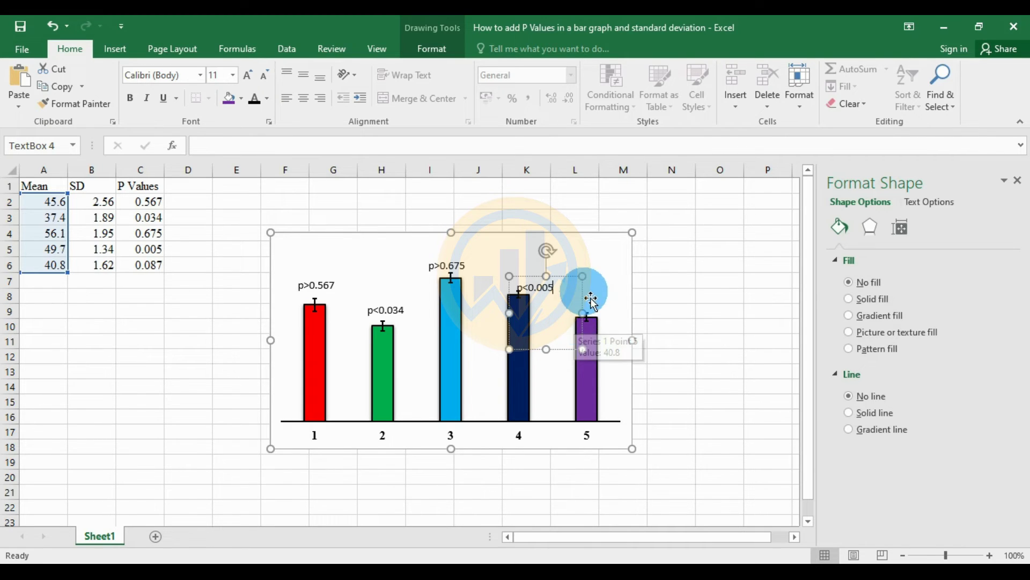
drag(569, 287, 551, 278)
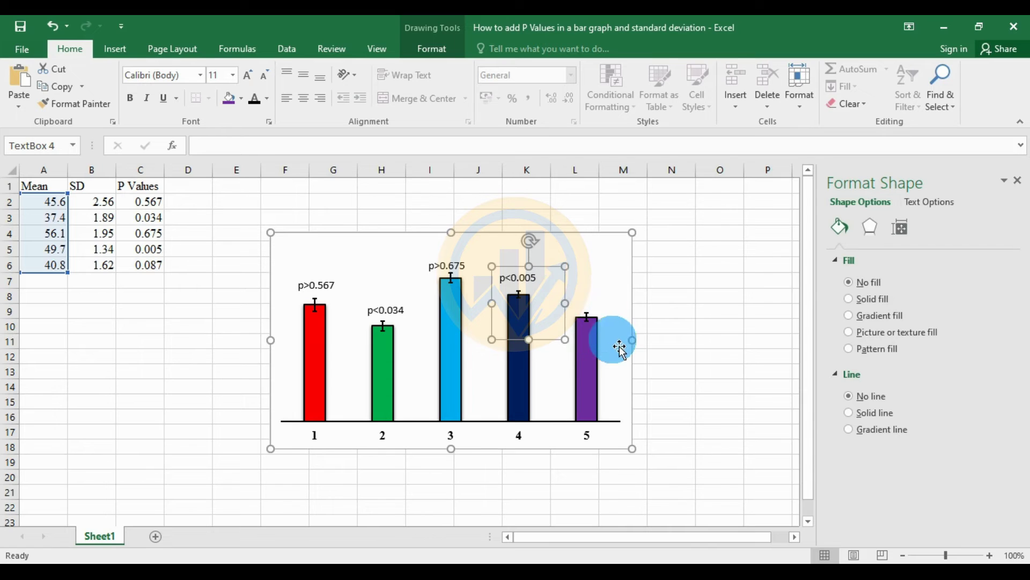
Insert a text box reading "p>0.087" in the chart and position it just above the fifth bar's error bar.
click(602, 314)
click(593, 365)
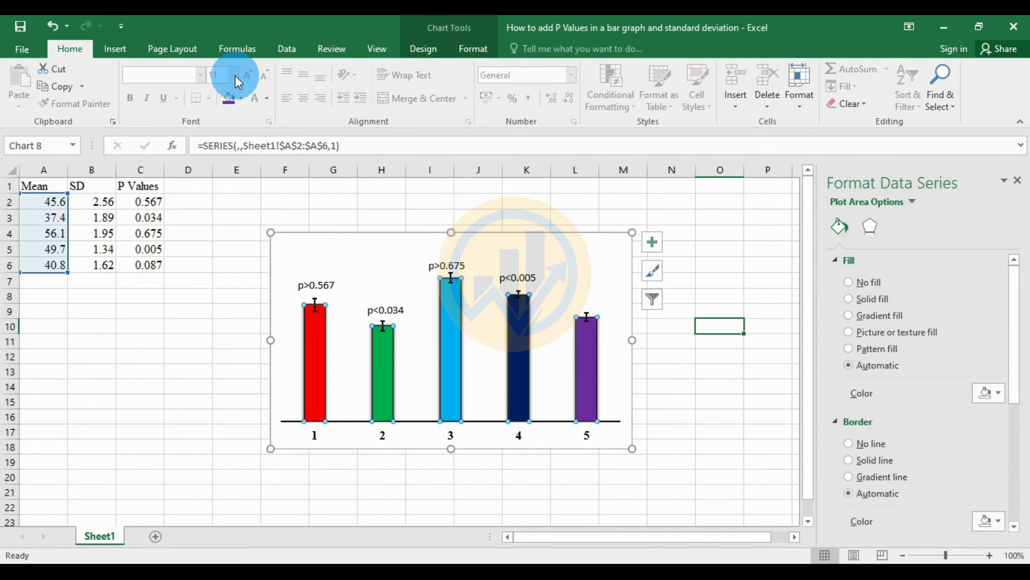
click(118, 52)
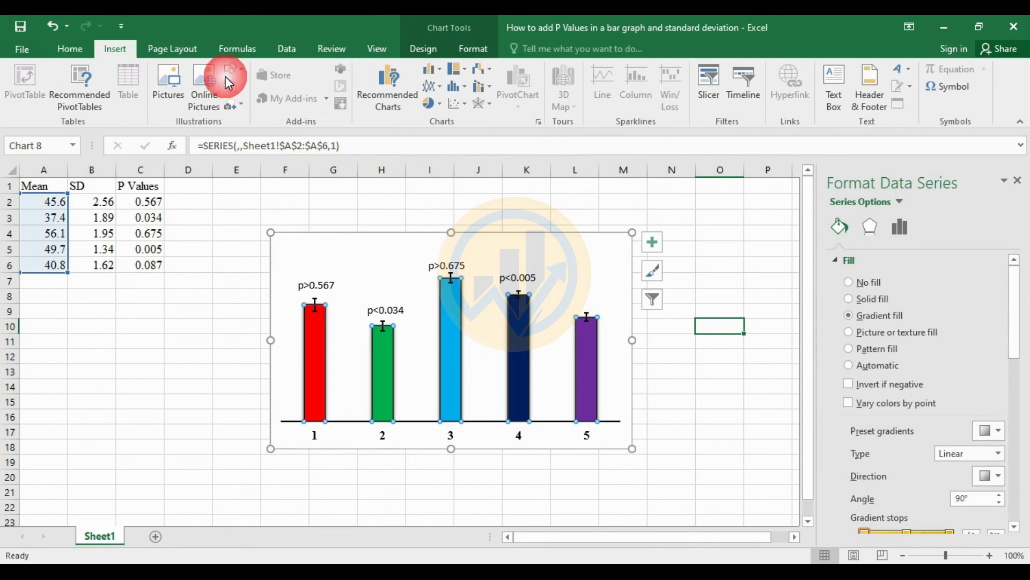
click(835, 90)
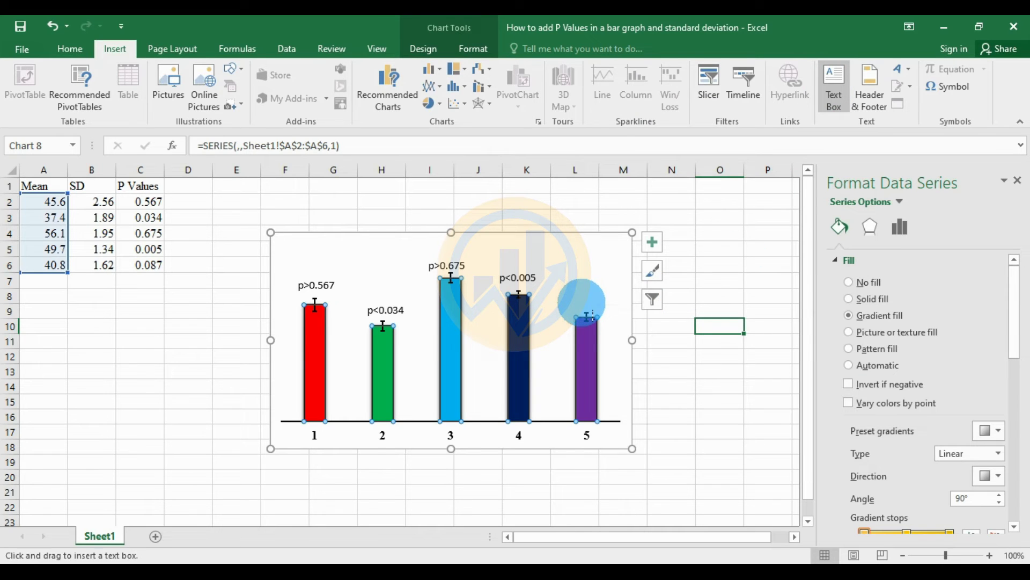
click(686, 356)
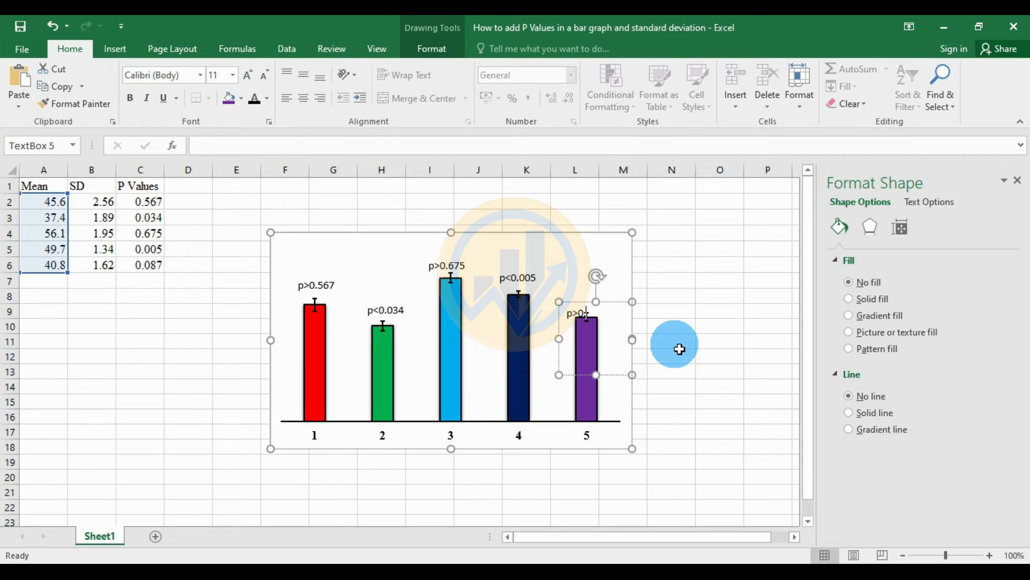
text(87)
click(621, 305)
click(620, 299)
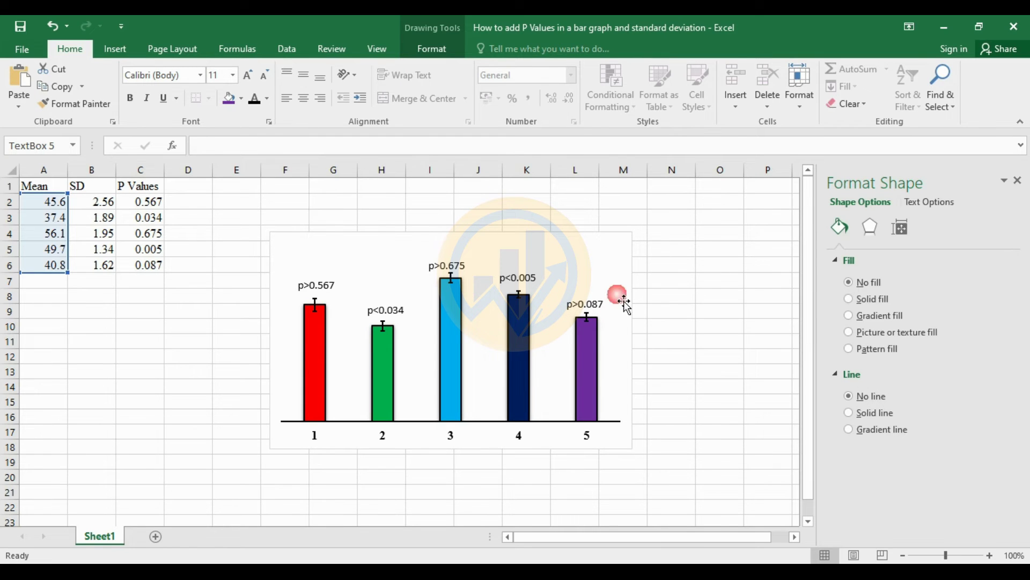
Format the "p>0.567" label above the first bar as Times New Roman, size 12, bold and italic.
click(331, 286)
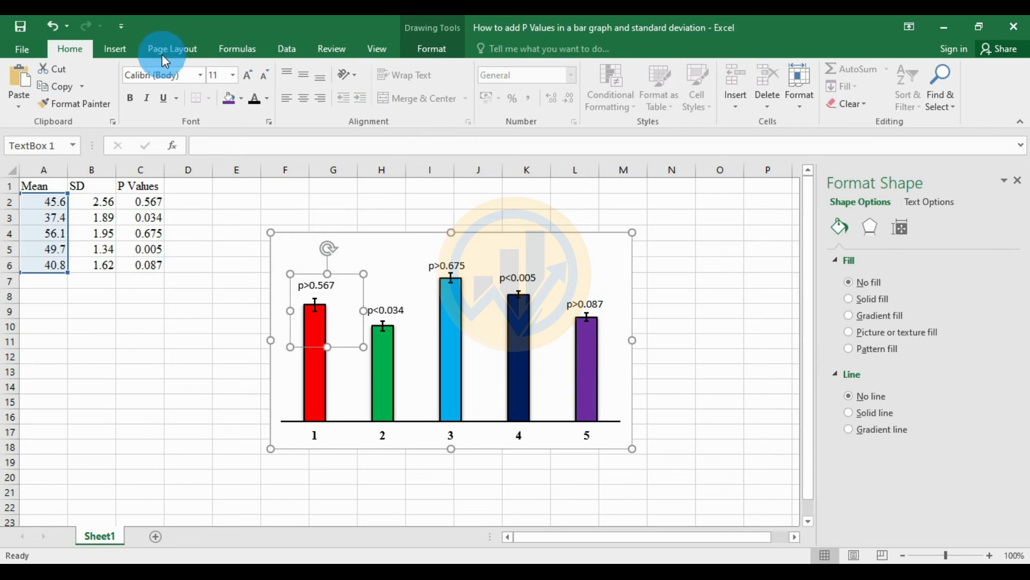
click(201, 75)
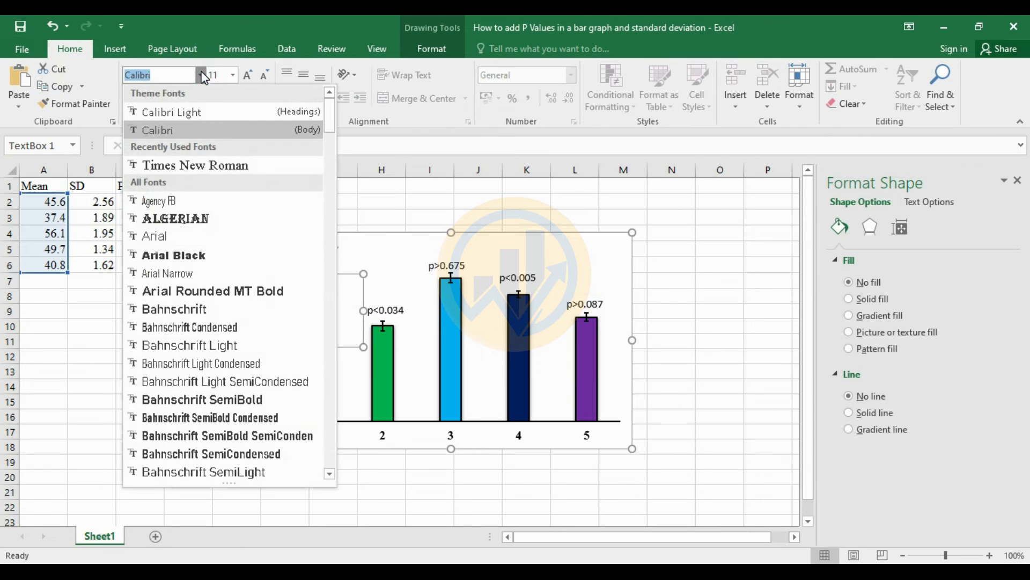
click(206, 165)
click(248, 75)
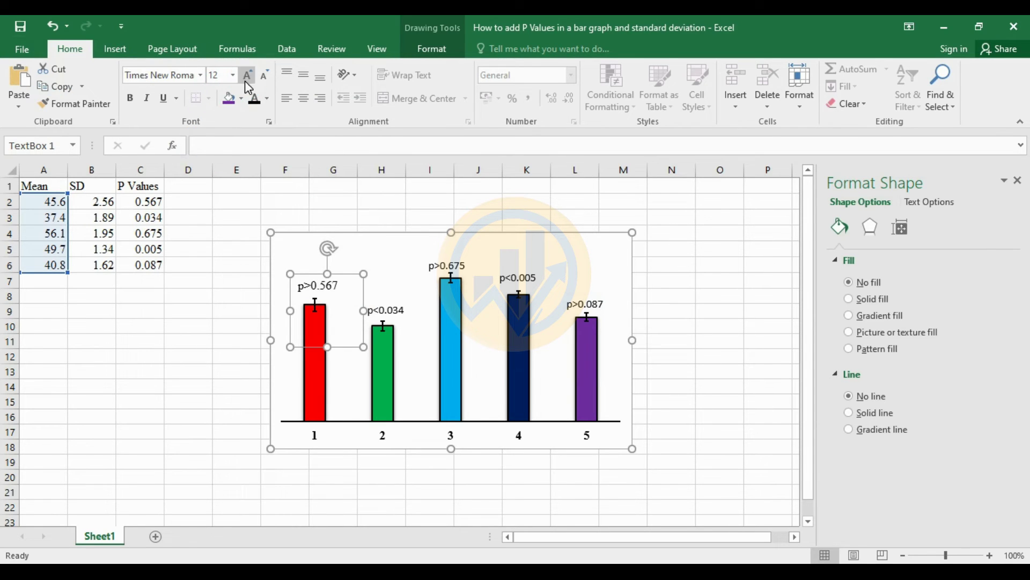
click(131, 99)
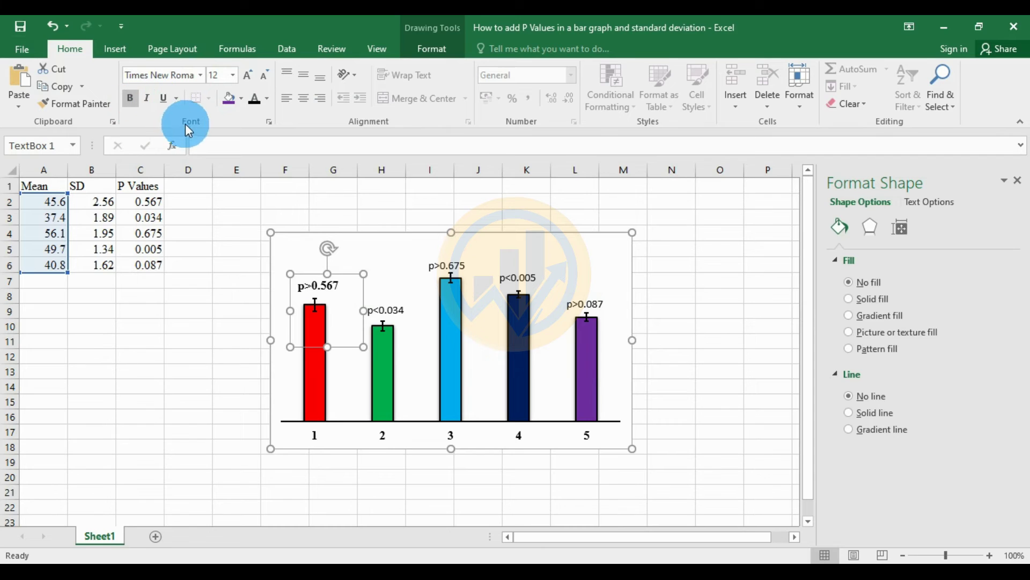
click(148, 99)
Format the "p<0.034" label above the second bar as Times New Roman, size 12, bold and italic.
click(322, 285)
click(382, 307)
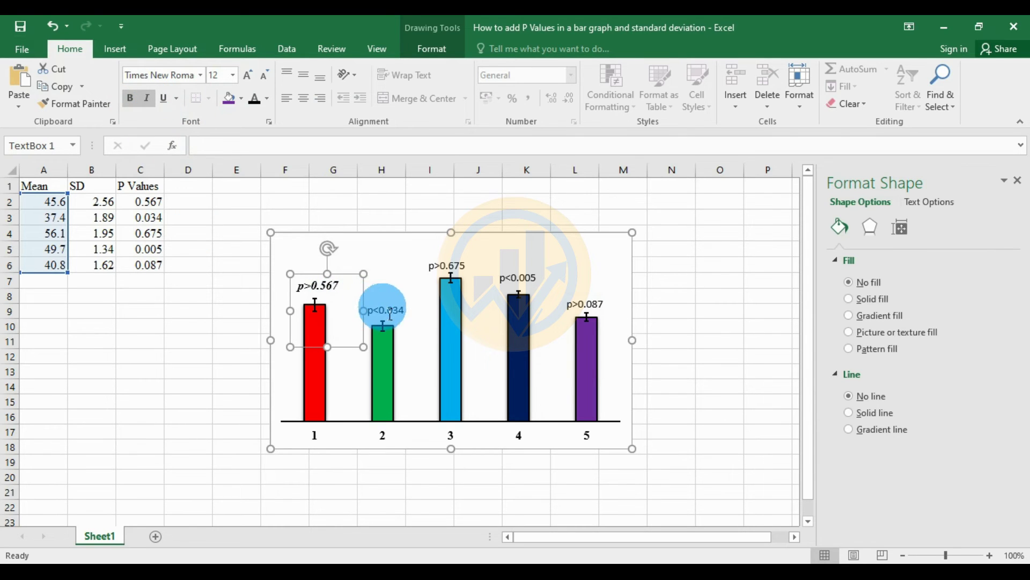
click(411, 299)
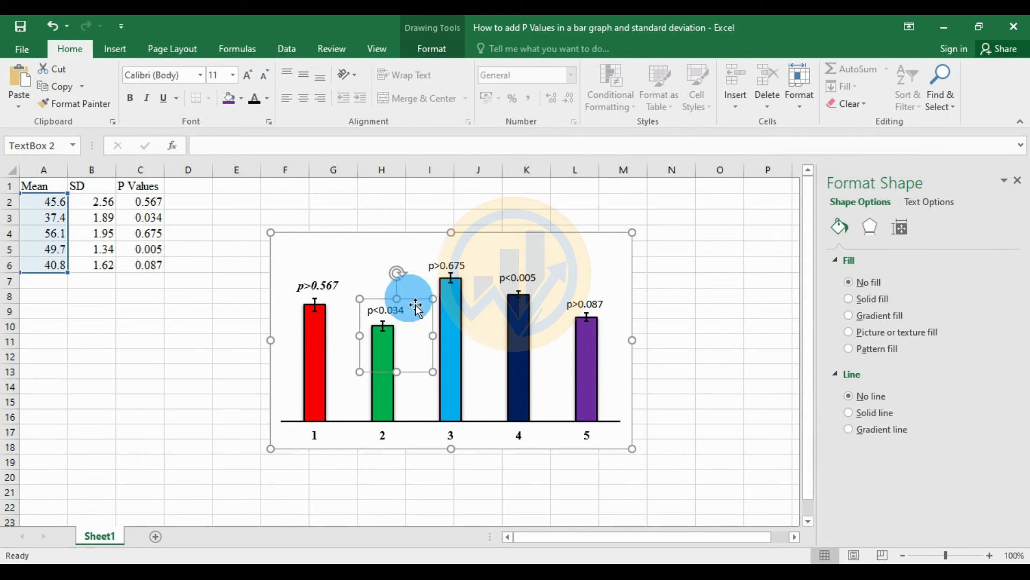
click(200, 75)
click(189, 169)
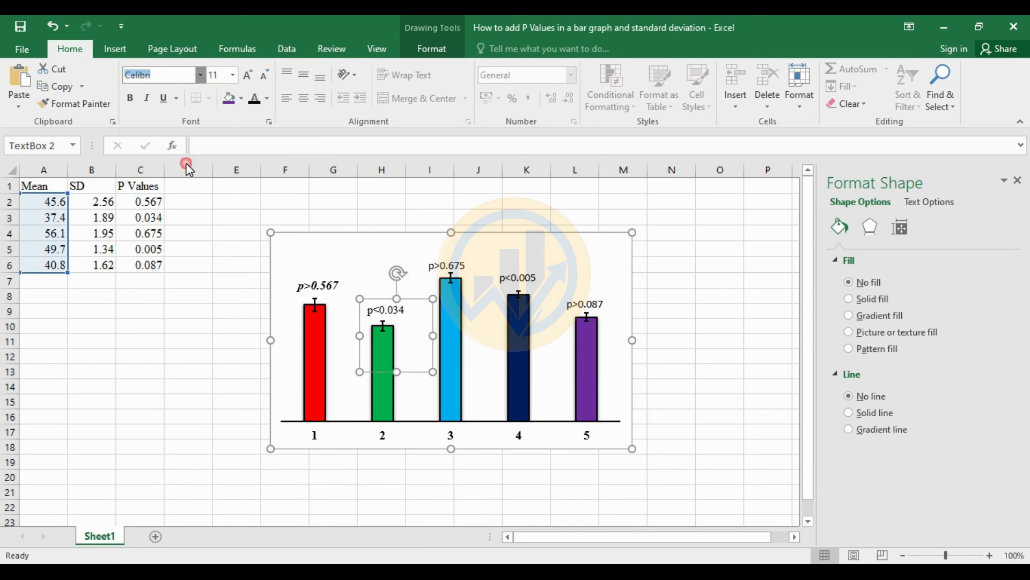
click(246, 78)
click(131, 99)
click(147, 98)
Format the "p>0.675" label above the third bar as Times New Roman, size 12, bold and italic.
click(455, 277)
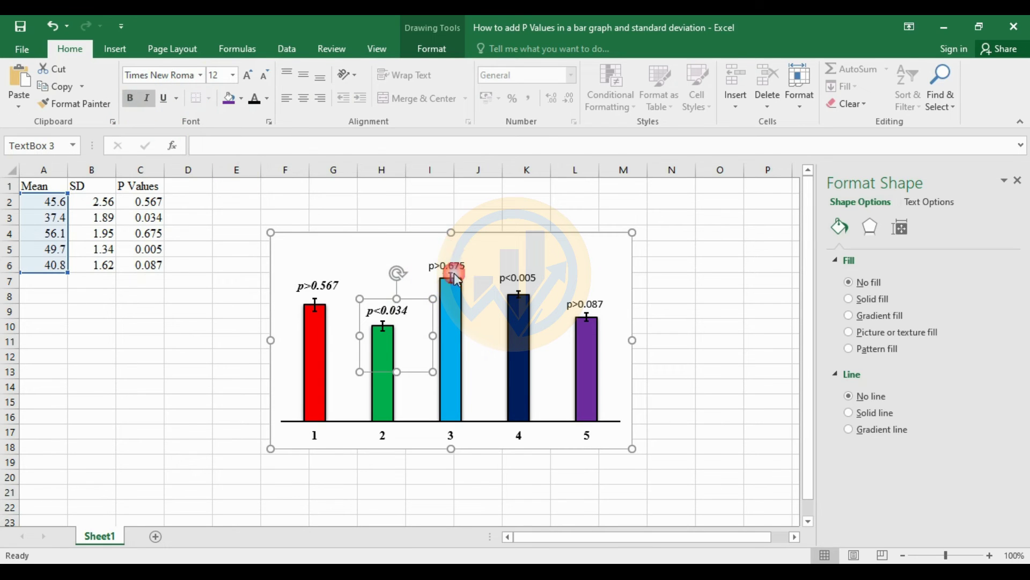
click(233, 79)
click(218, 159)
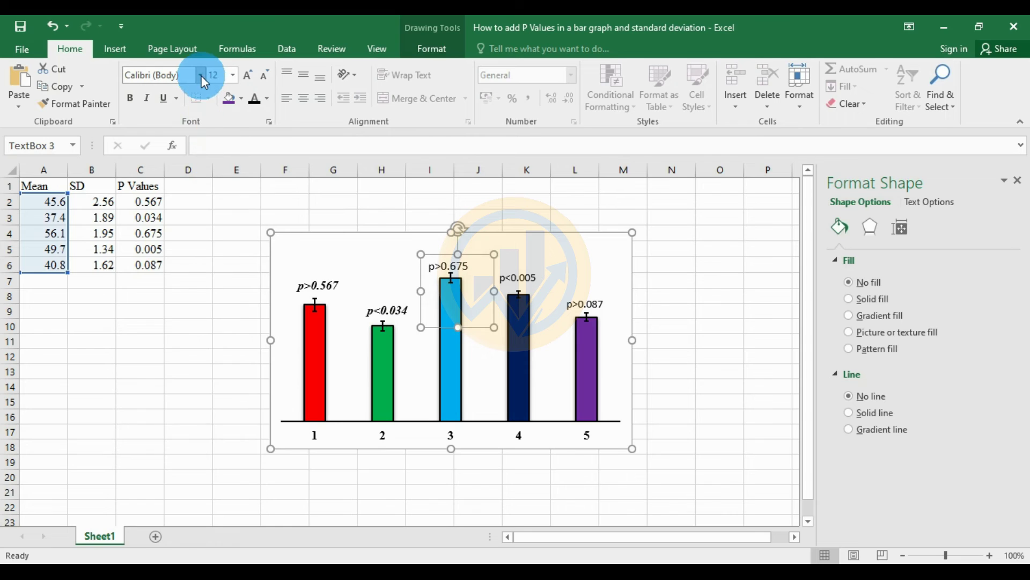
click(201, 75)
click(196, 165)
click(129, 98)
click(146, 98)
Format the "p<0.005" label above the fourth bar as Times New Roman, size 12, bold and italic.
click(534, 288)
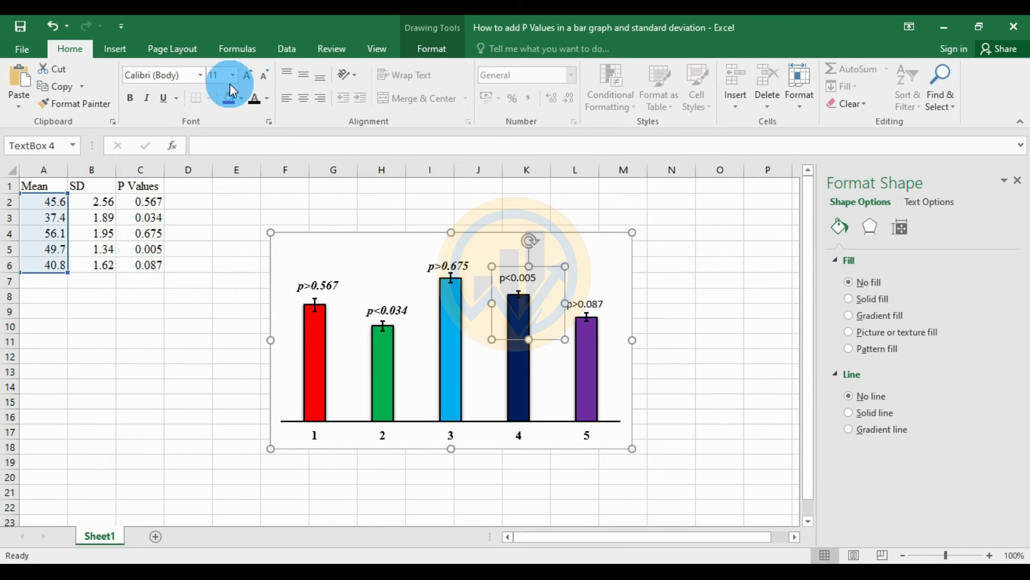
click(200, 75)
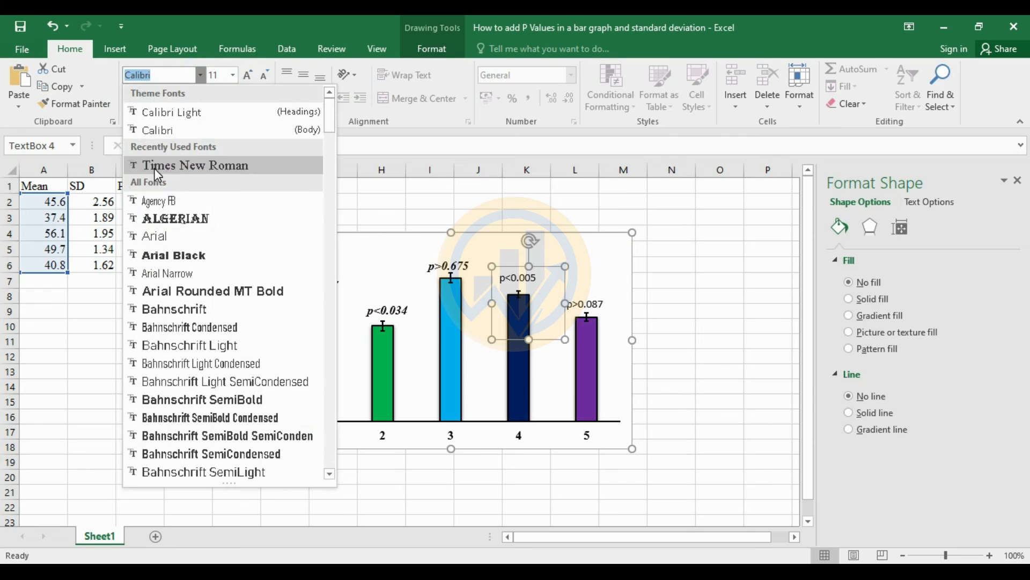
click(182, 165)
click(248, 75)
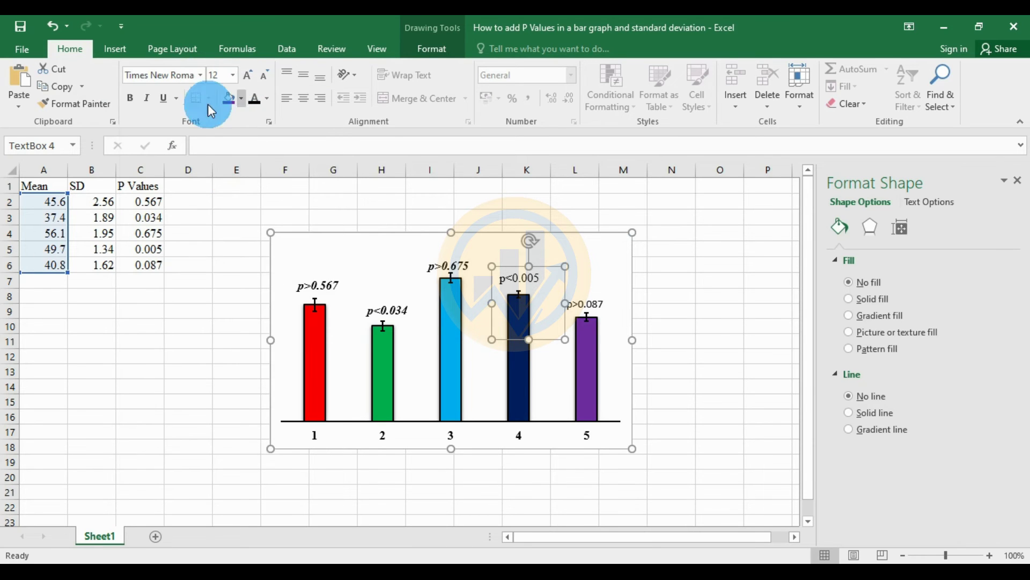
click(130, 98)
click(146, 97)
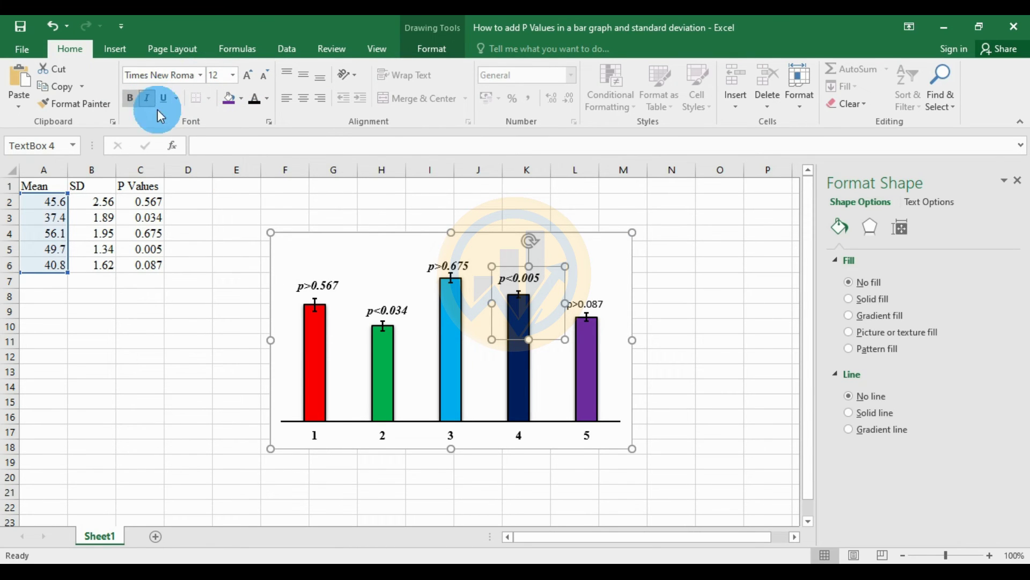
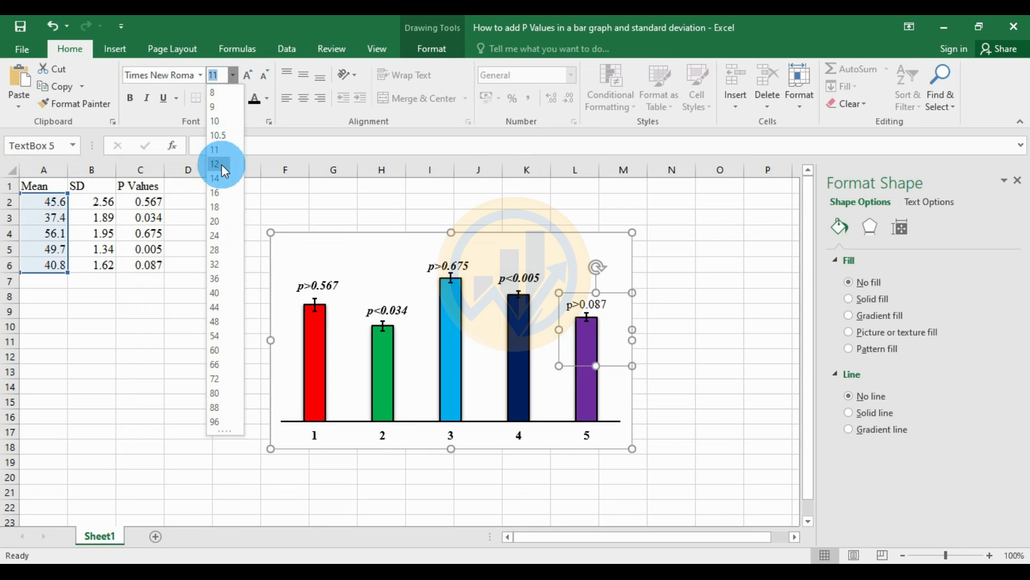
Format the "p>0.087" label above the fifth bar as Times New Roman, size 12, bold and italic, and deselect the chart.
click(130, 102)
click(145, 99)
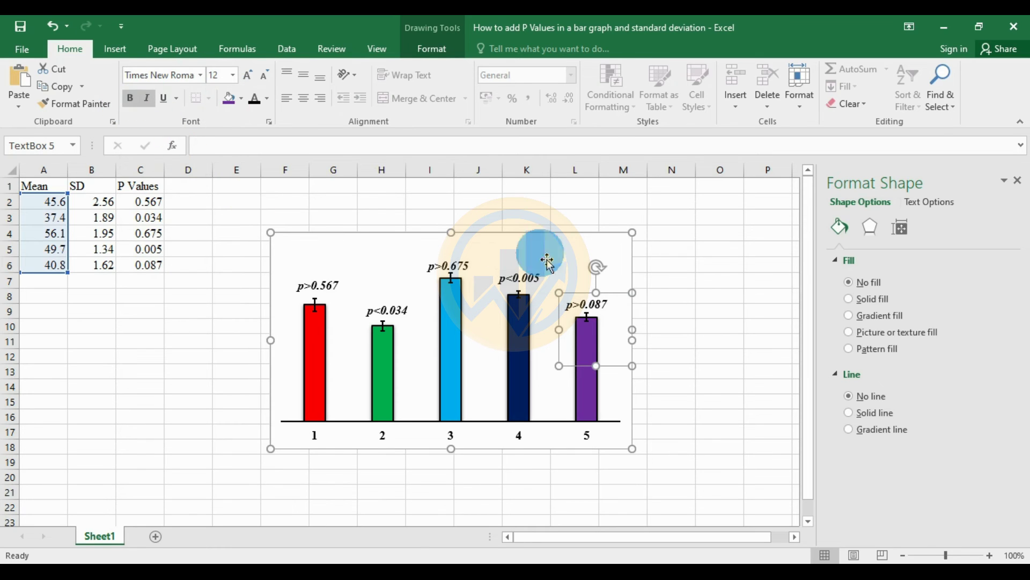
click(674, 280)
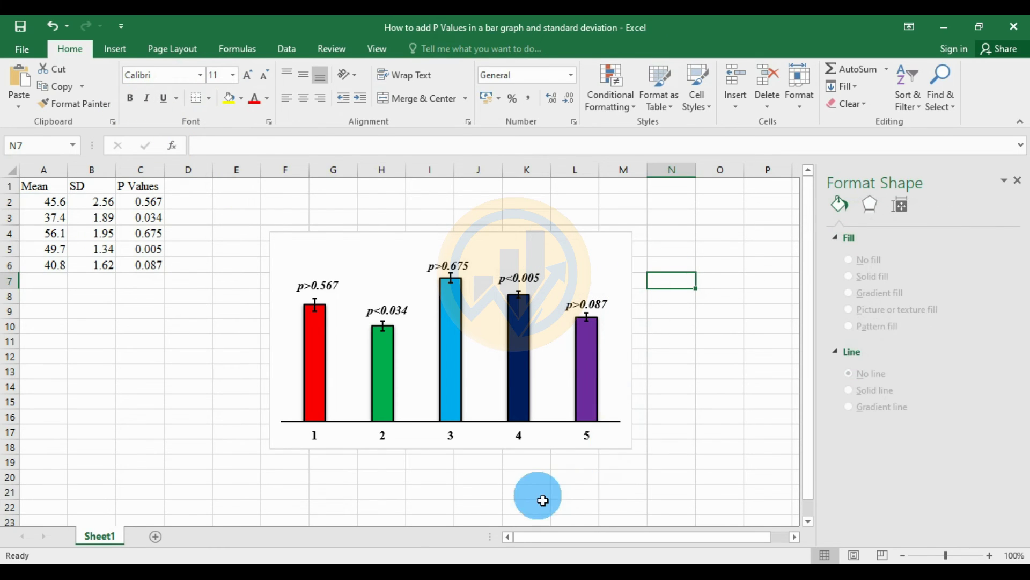
Try to move the chart on the worksheet, then undo the plot area shift and deselect the chart.
click(498, 249)
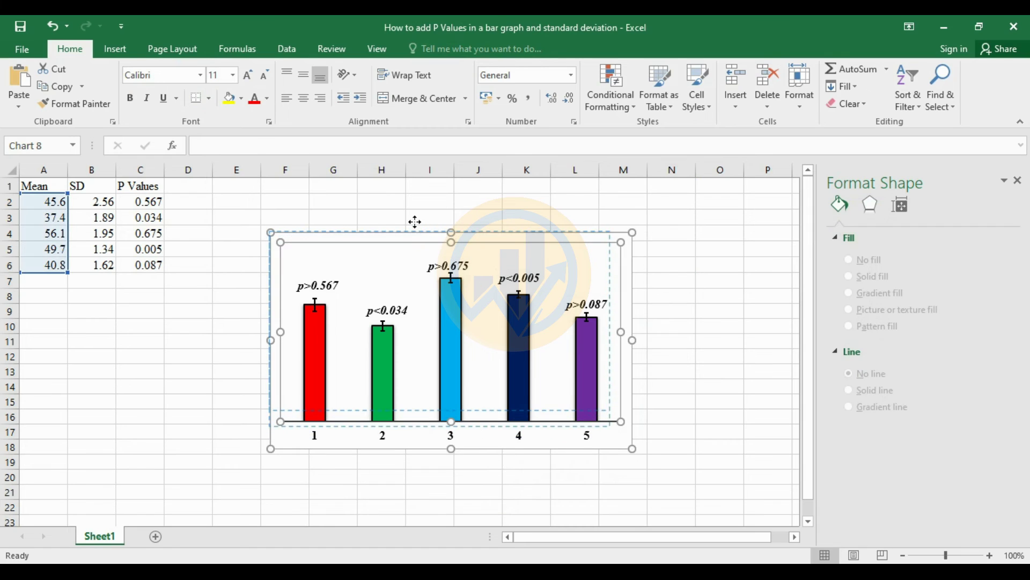
drag(521, 248, 511, 236)
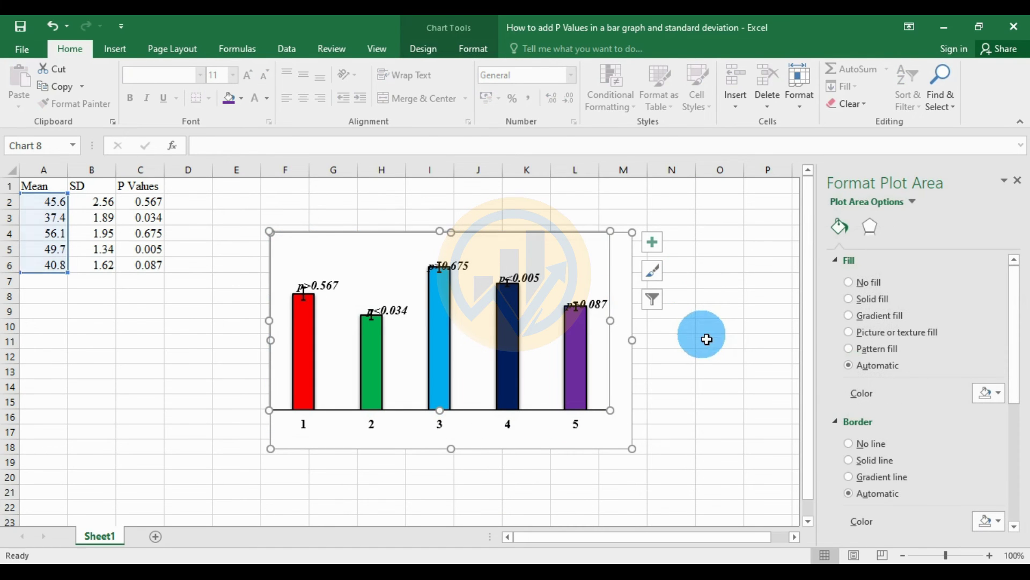
key(ctrl+z)
click(676, 396)
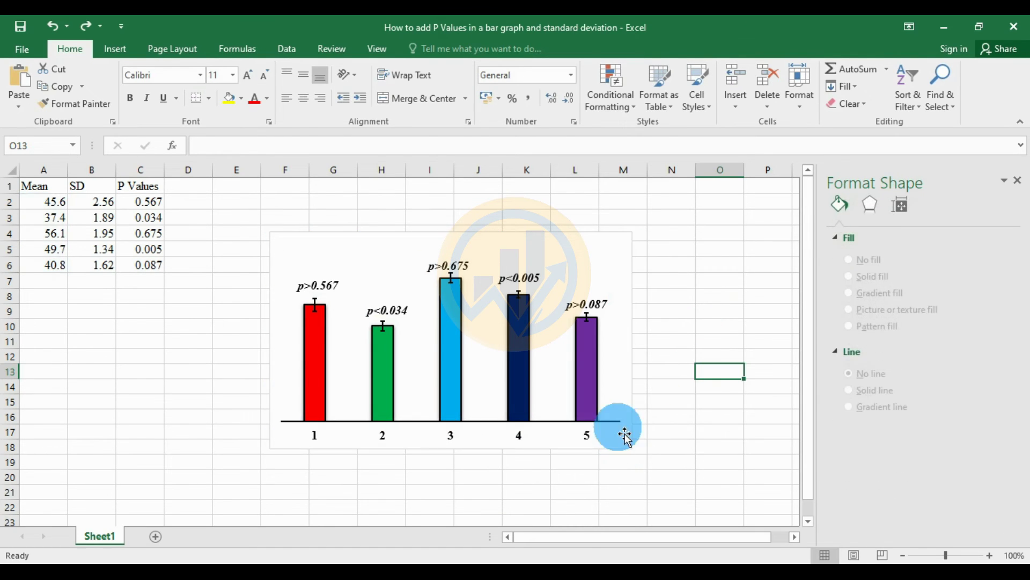
click(287, 247)
right_click(284, 244)
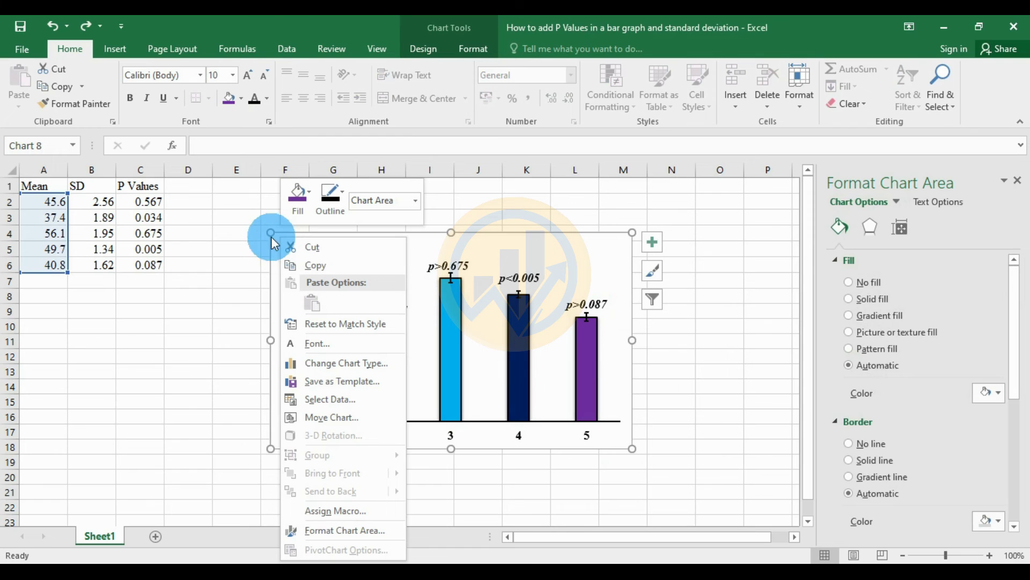
click(439, 211)
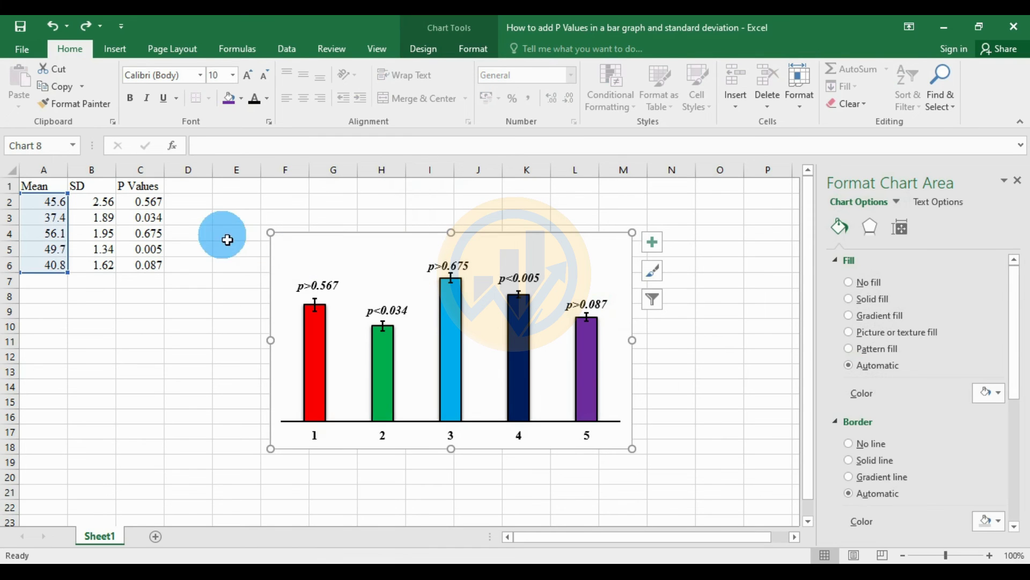
drag(252, 217, 667, 460)
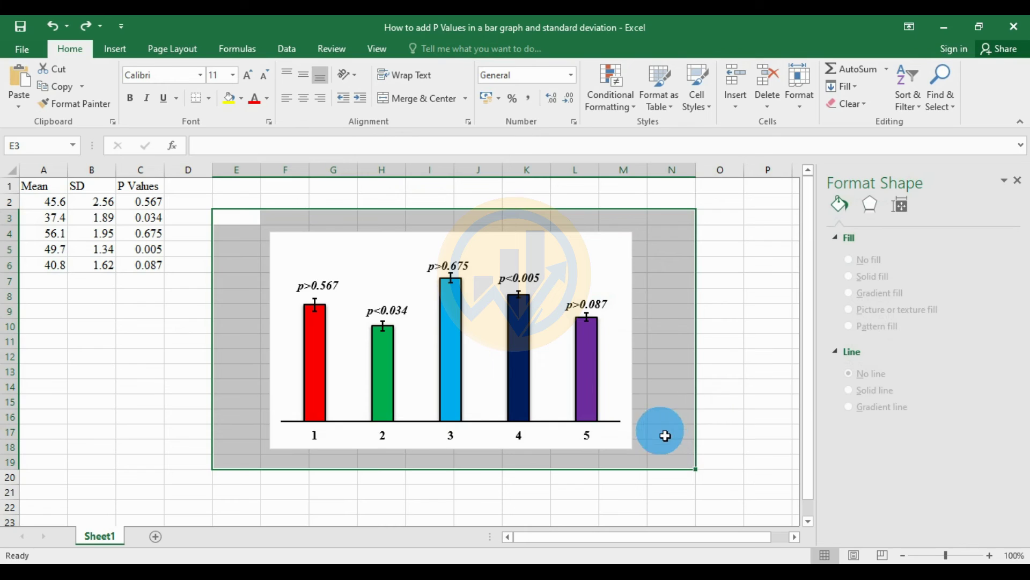
click(731, 358)
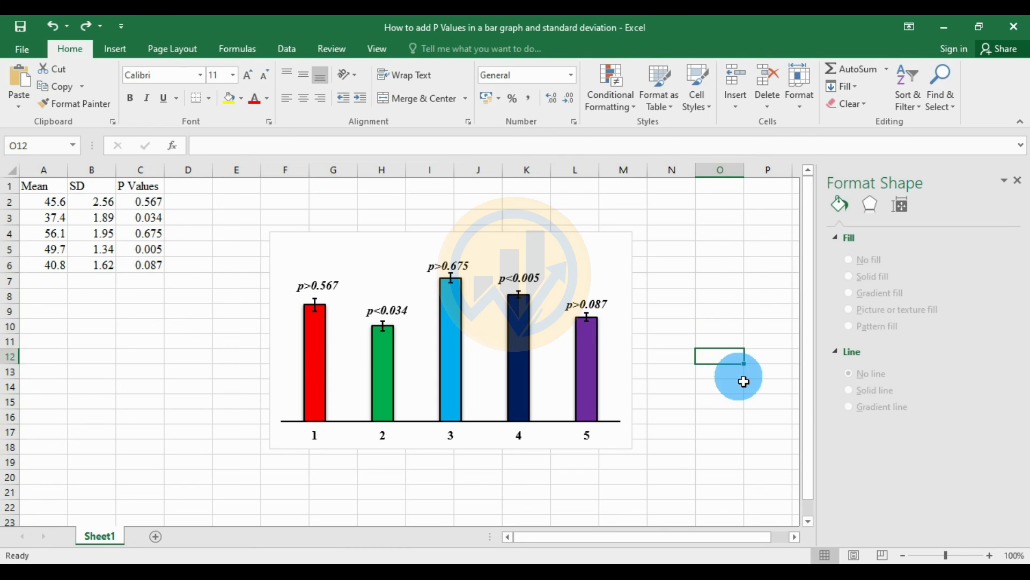
mouse_move(449, 294)
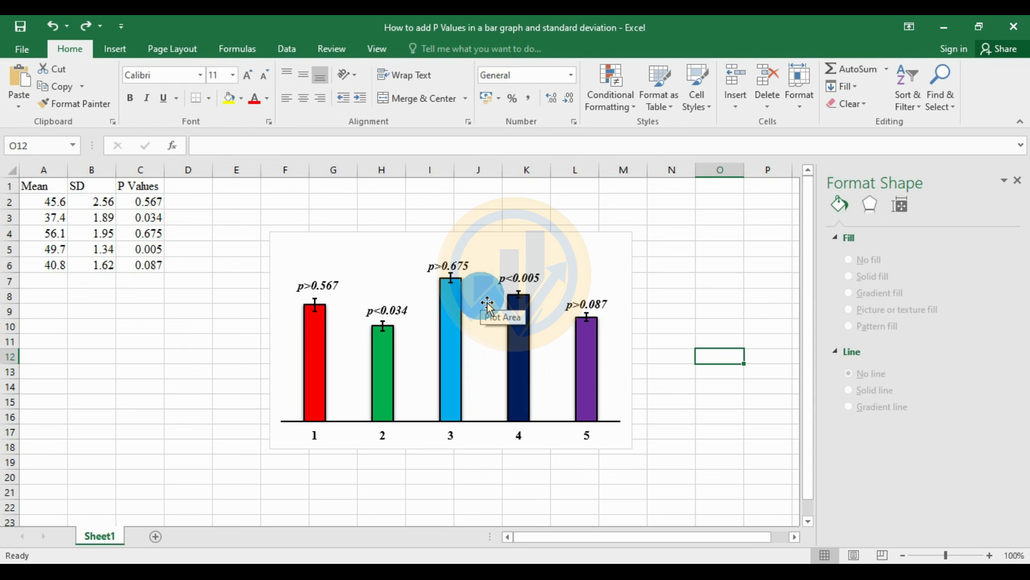
click(593, 250)
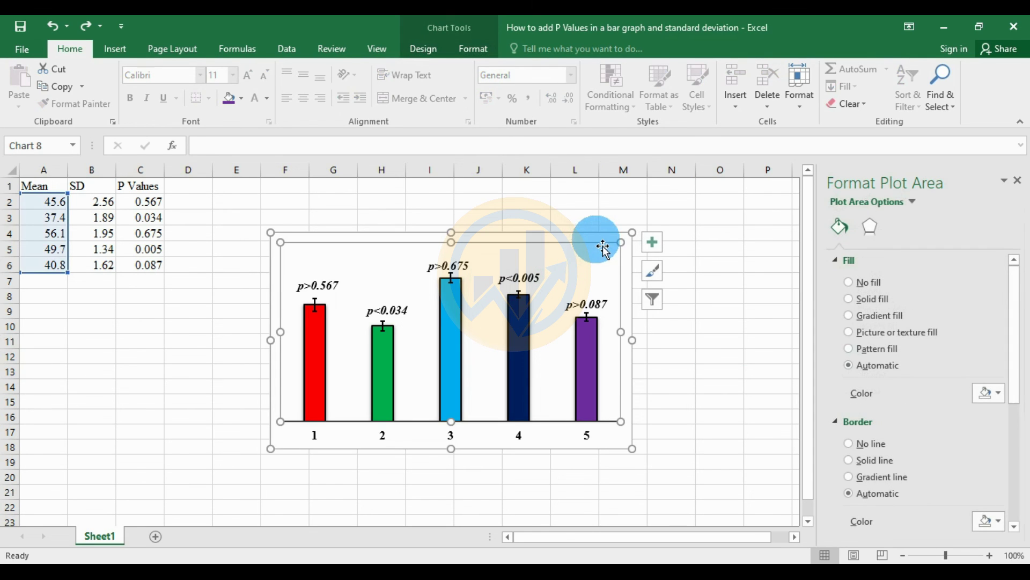
right_click(601, 246)
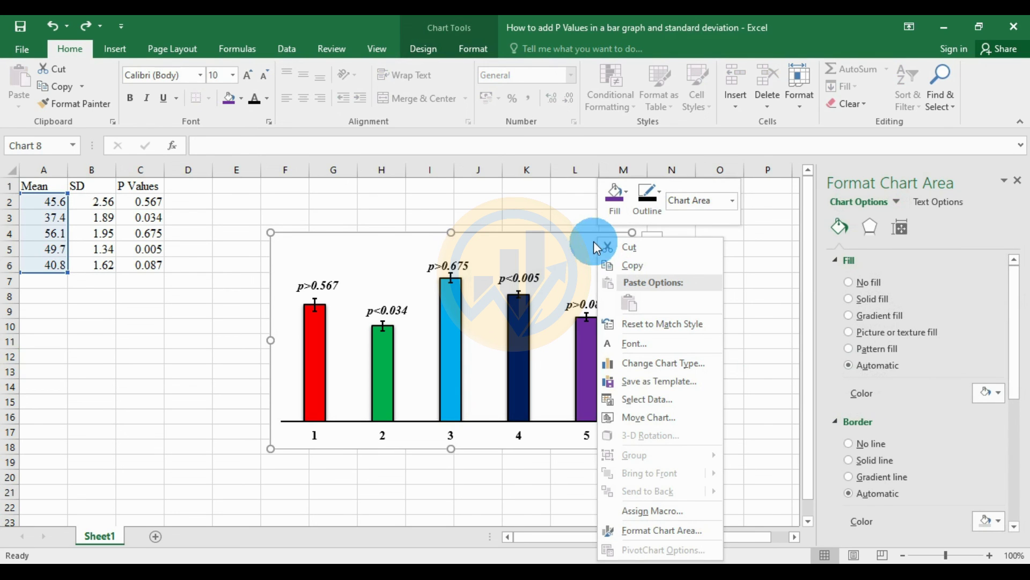
click(583, 269)
click(580, 246)
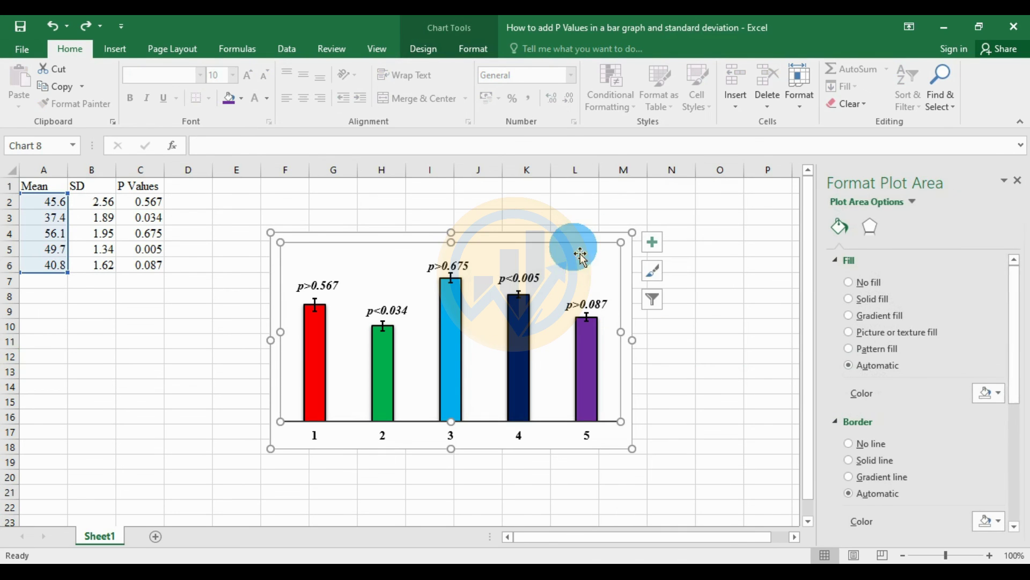
right_click(575, 235)
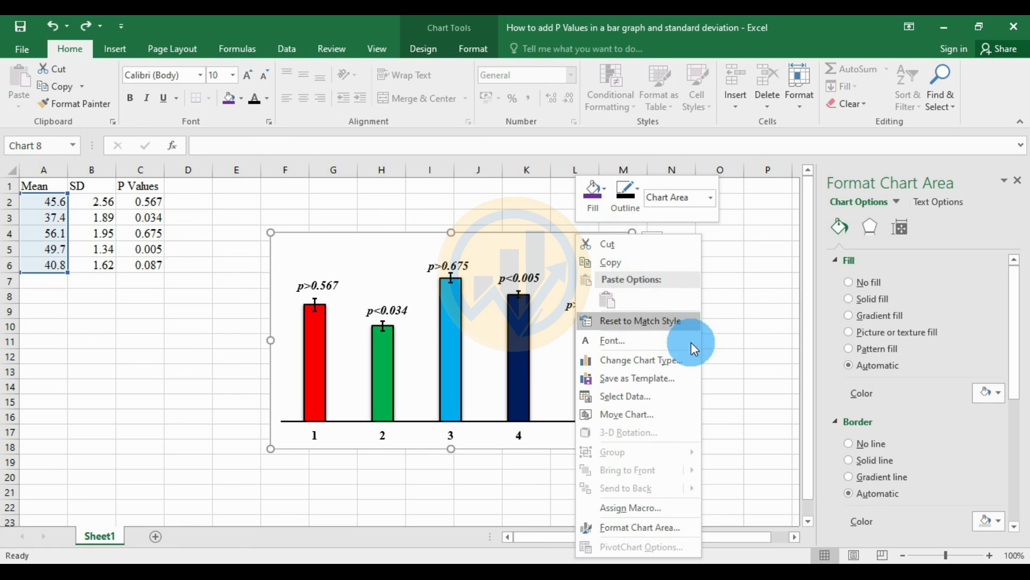
click(743, 429)
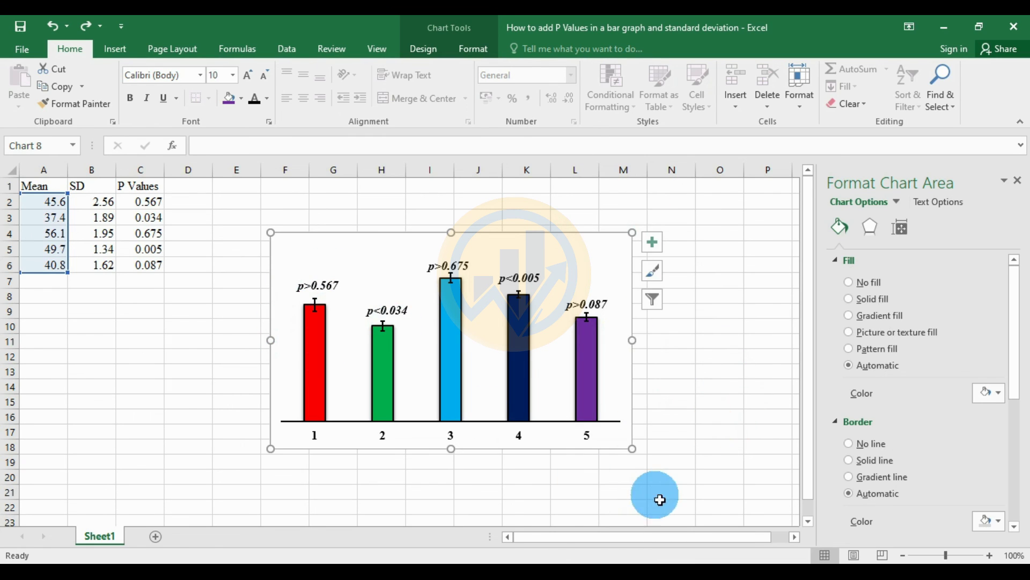
Enlarge the chart from two opposite corners so it spans about columns E to N and rows 4 to 21.
drag(640, 456, 670, 495)
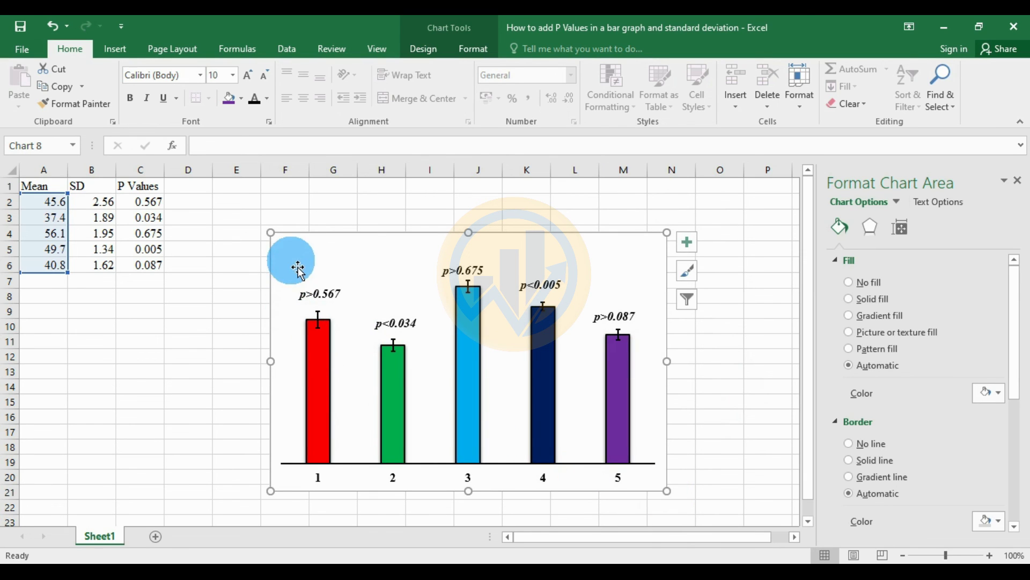
drag(271, 232, 244, 225)
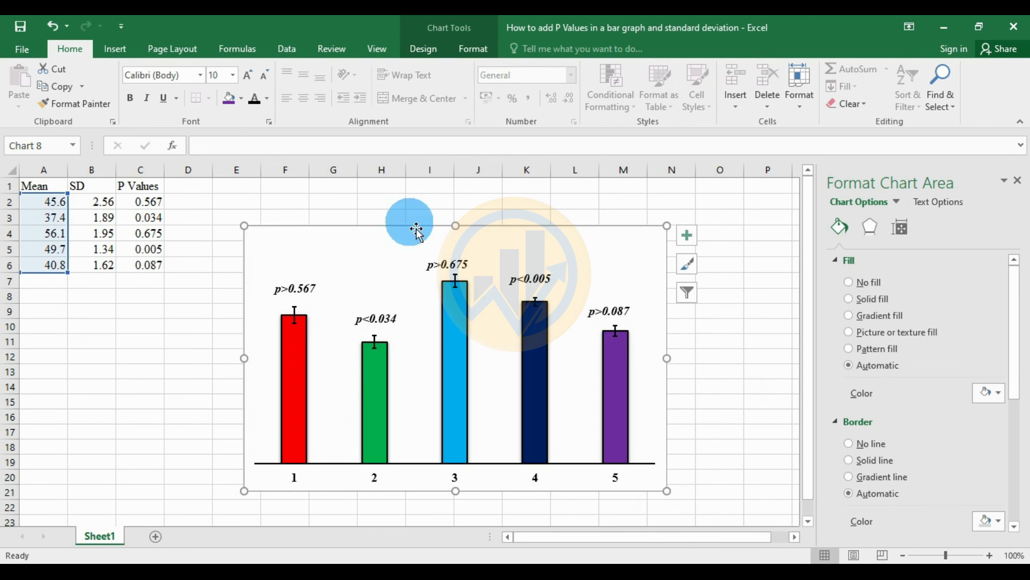
click(571, 227)
click(618, 282)
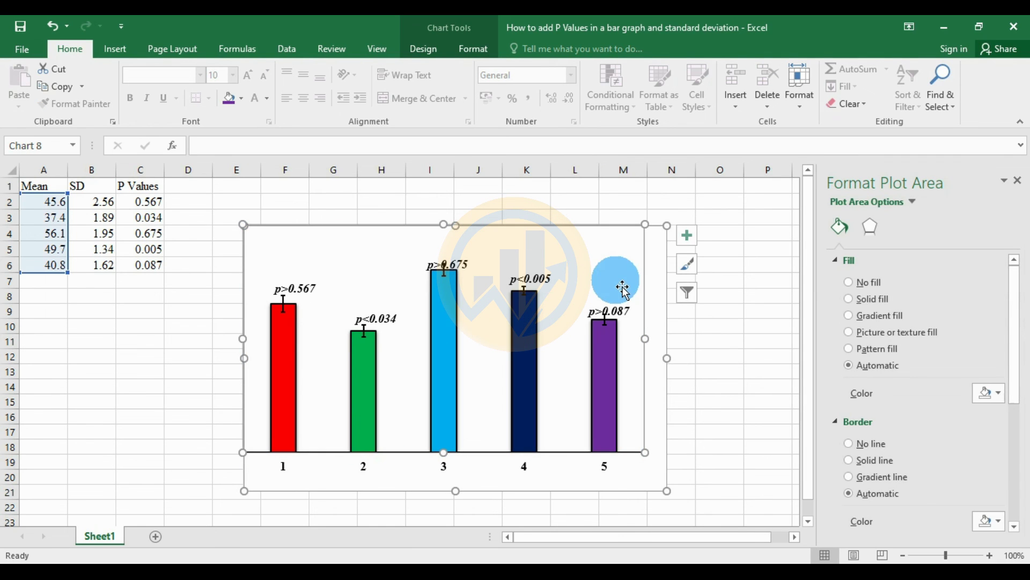
key(ctrl+z)
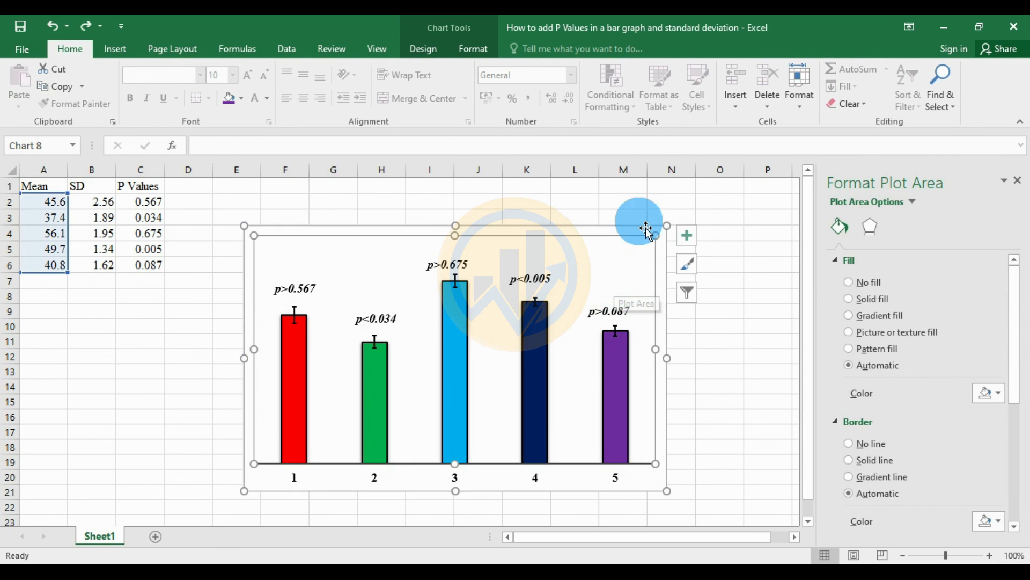
Move the whole chart up toward row 2 and column D, and enlarge it to reach about cell N22.
drag(635, 219, 591, 199)
drag(620, 467, 690, 514)
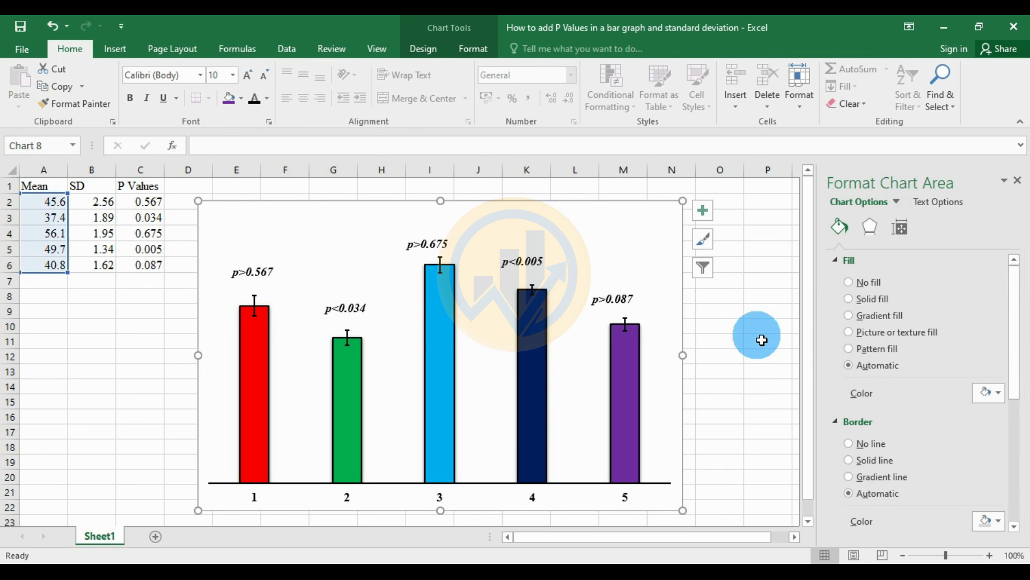